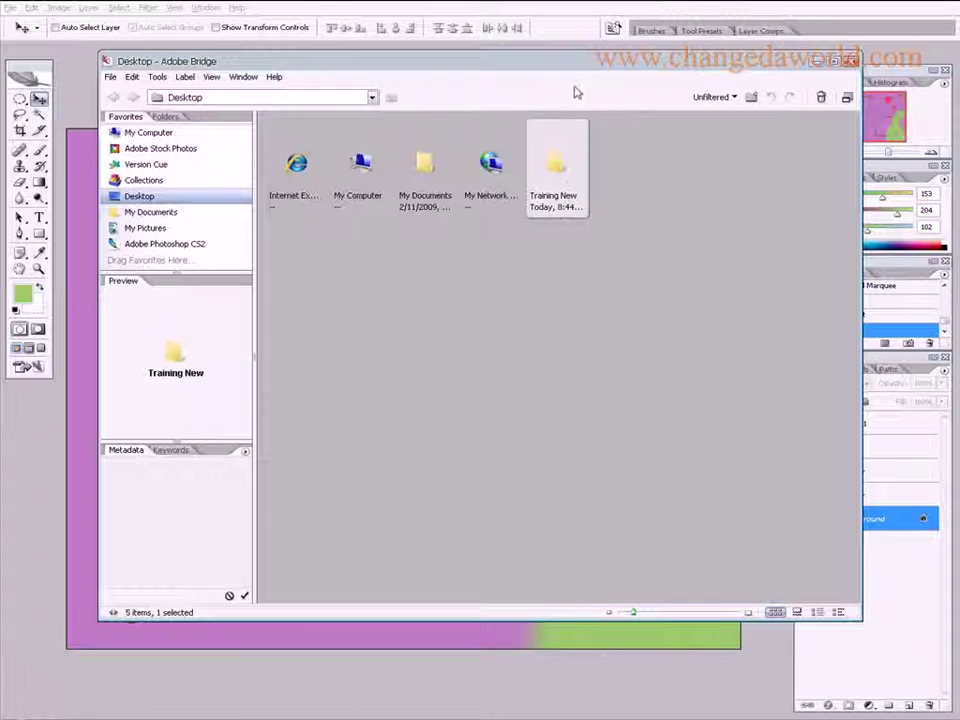
# Open the Training New folder in a maximized Bridge window and widen the side panes to read the first basic Tools file's metadata.
pyautogui.doubleClick(583, 64)
pyautogui.doubleClick(466, 131)
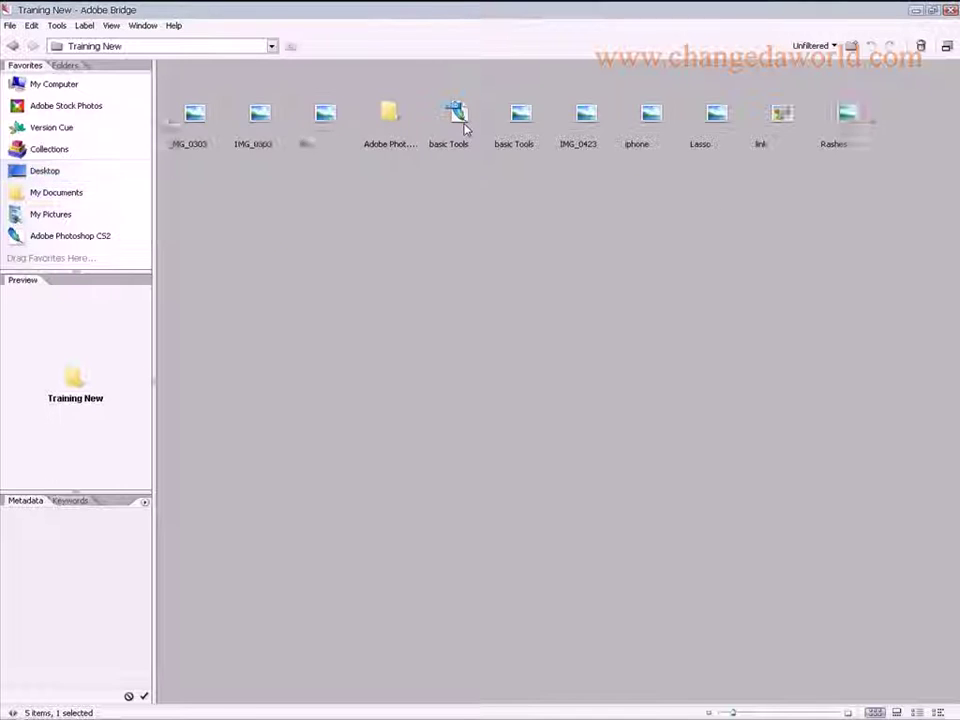
pyautogui.click(458, 150)
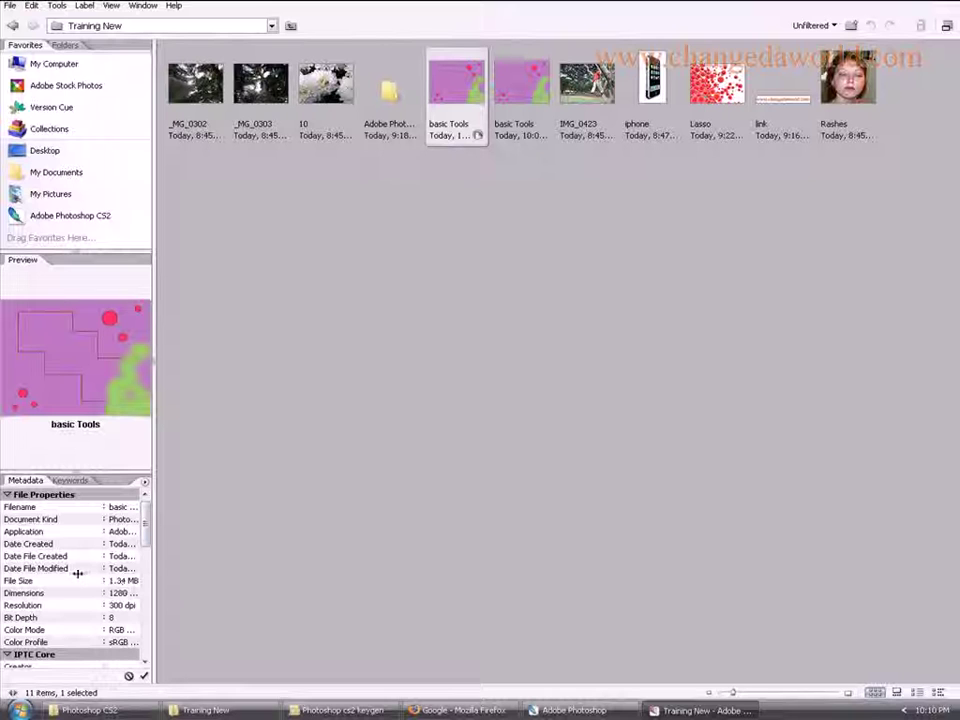
pyautogui.moveTo(153, 572); pyautogui.dragTo(261, 574)
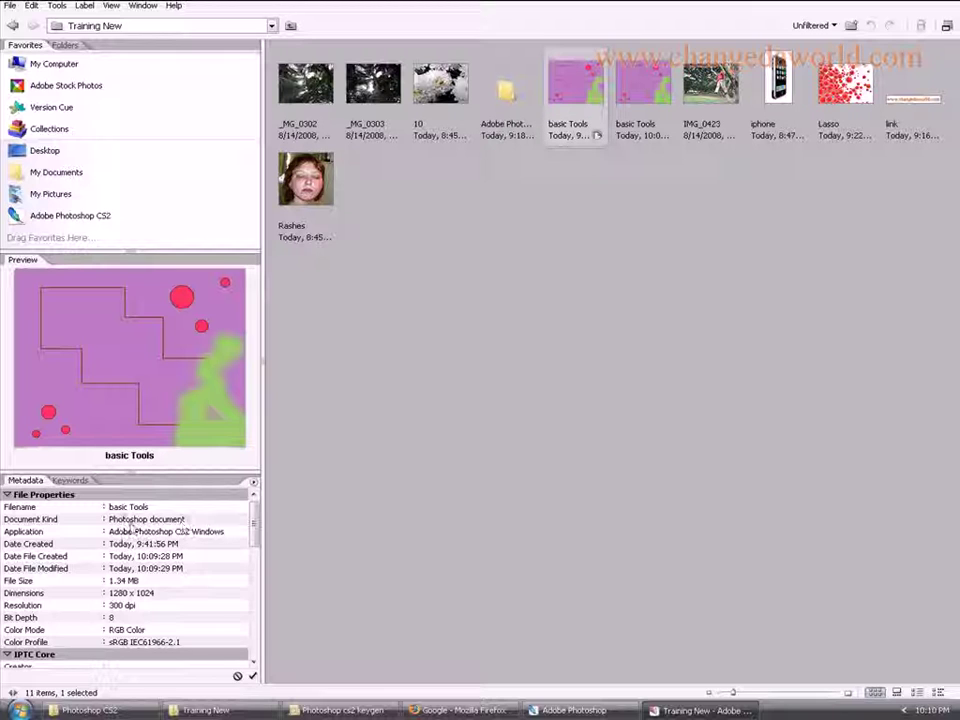
# Close the basic Tools artwork already open in Photoshop, and reopen the basic Tools Photoshop document from Bridge.
pyautogui.doubleClick(567, 135)
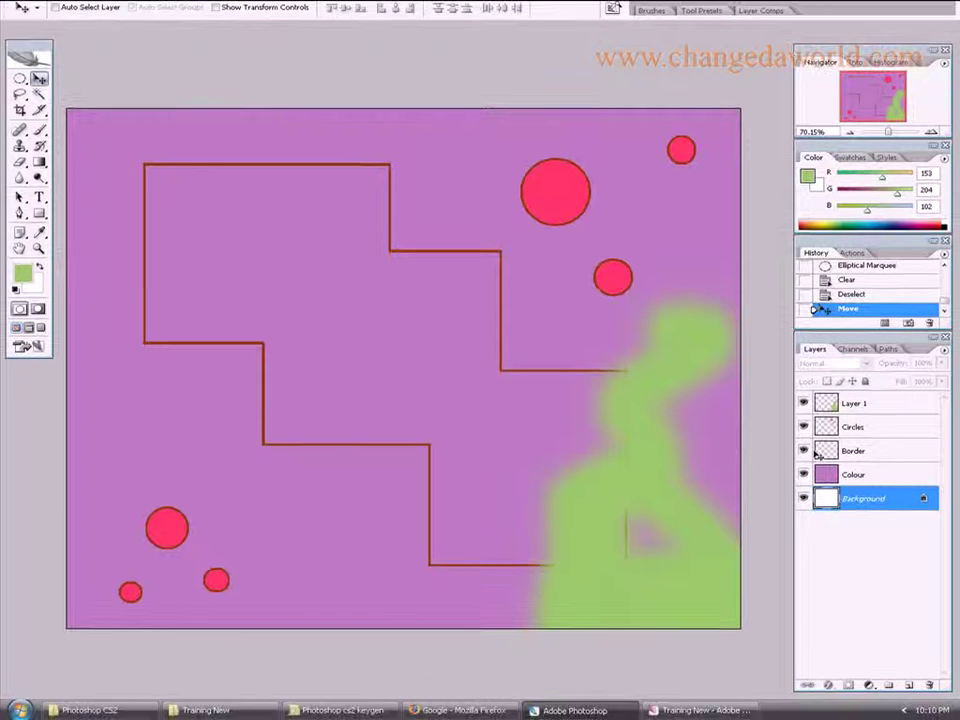
pyautogui.hotkey('ctrl', 'w')
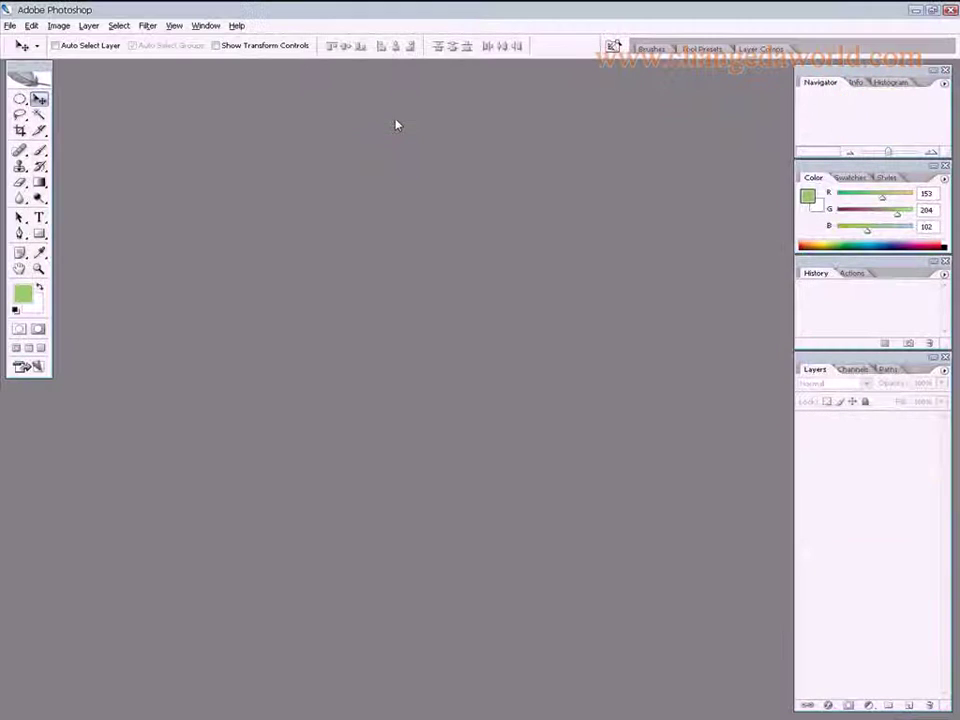
pyautogui.hotkey('alt', 'Tab')
pyautogui.doubleClick(588, 118)
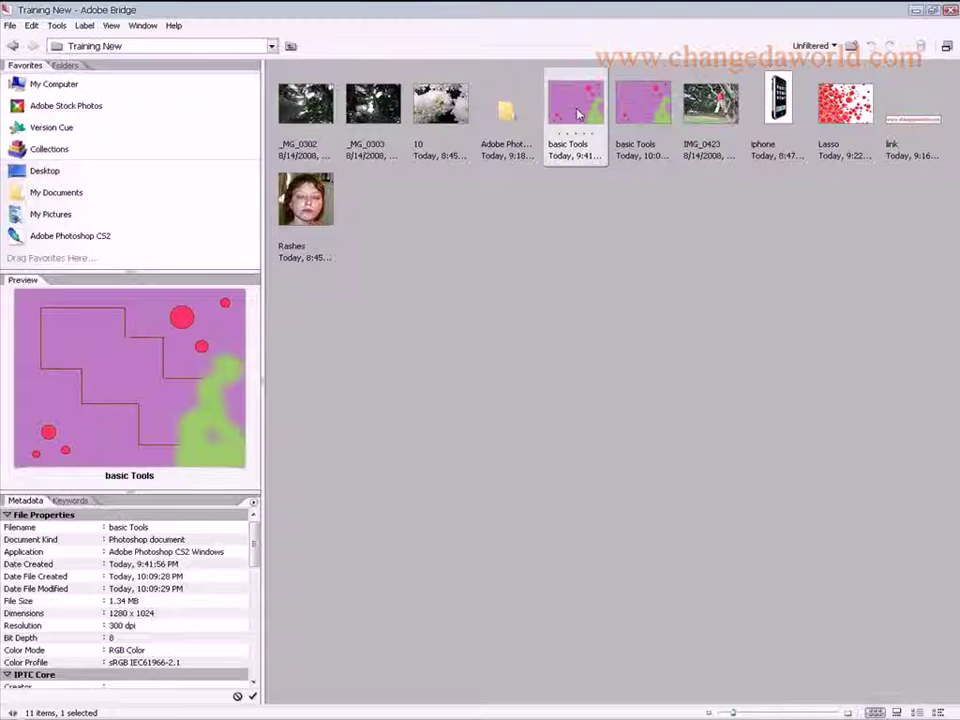
# Clear an elliptical area over the upper part of the green shape on Layer 1, and deselect.
pyautogui.click(840, 476)
pyautogui.click(840, 452)
pyautogui.click(840, 428)
pyautogui.click(840, 410)
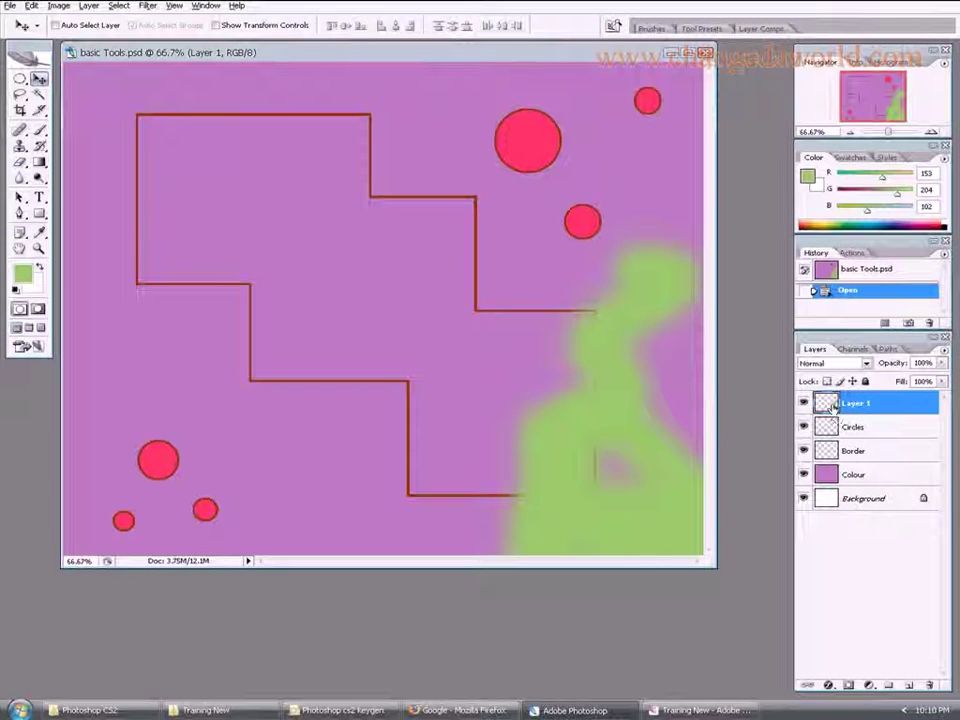
pyautogui.click(21, 97)
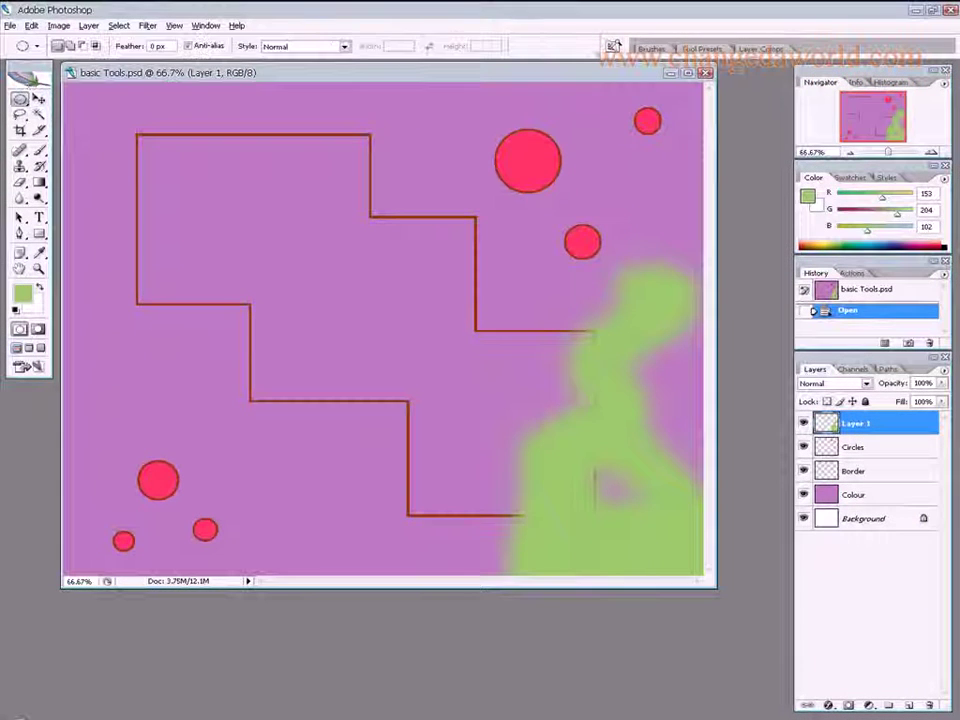
pyautogui.moveTo(512, 227); pyautogui.dragTo(716, 435)
pyautogui.press('Delete')
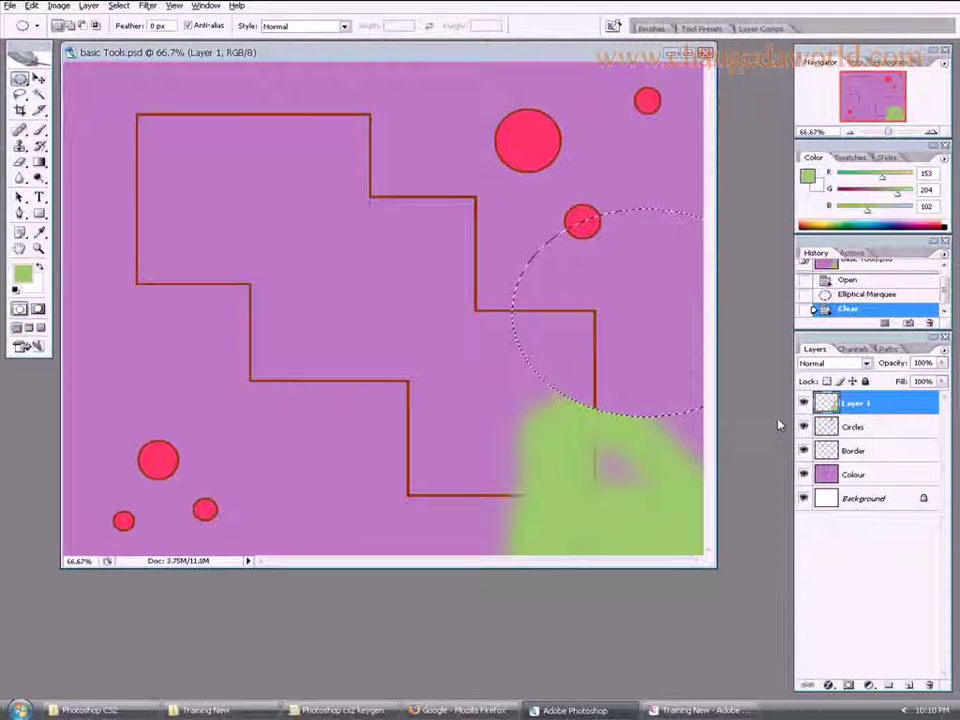
pyautogui.hotkey('ctrl', 'z')
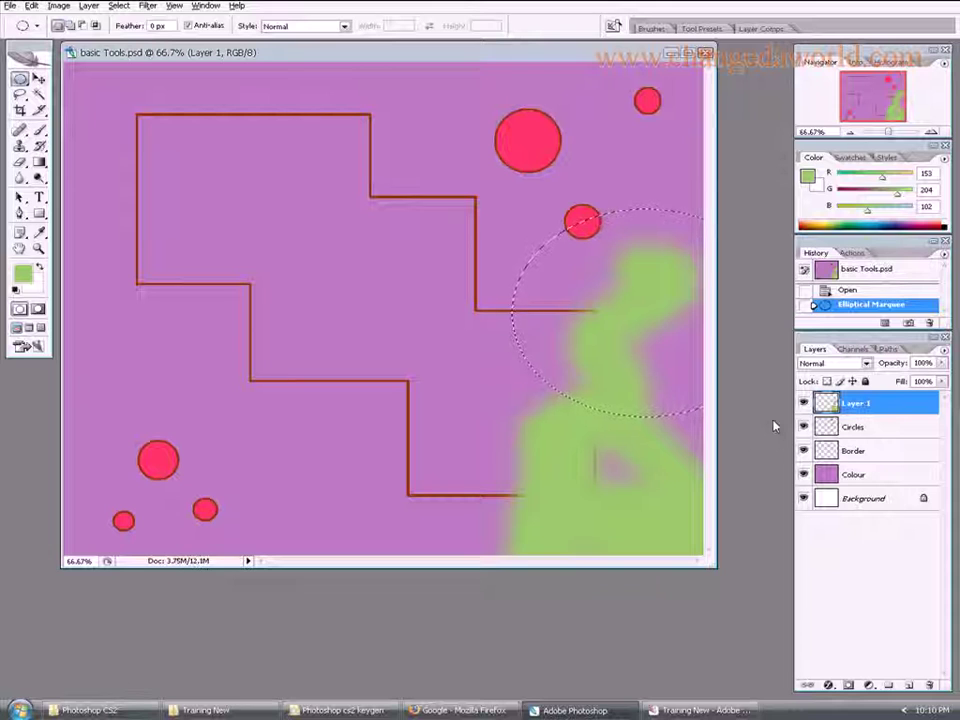
pyautogui.press('Delete')
pyautogui.rightClick(560, 363)
pyautogui.click(590, 372)
# Save the artwork over the existing basic Tools.psd in Training New with maximized compatibility, and close it.
pyautogui.click(10, 5)
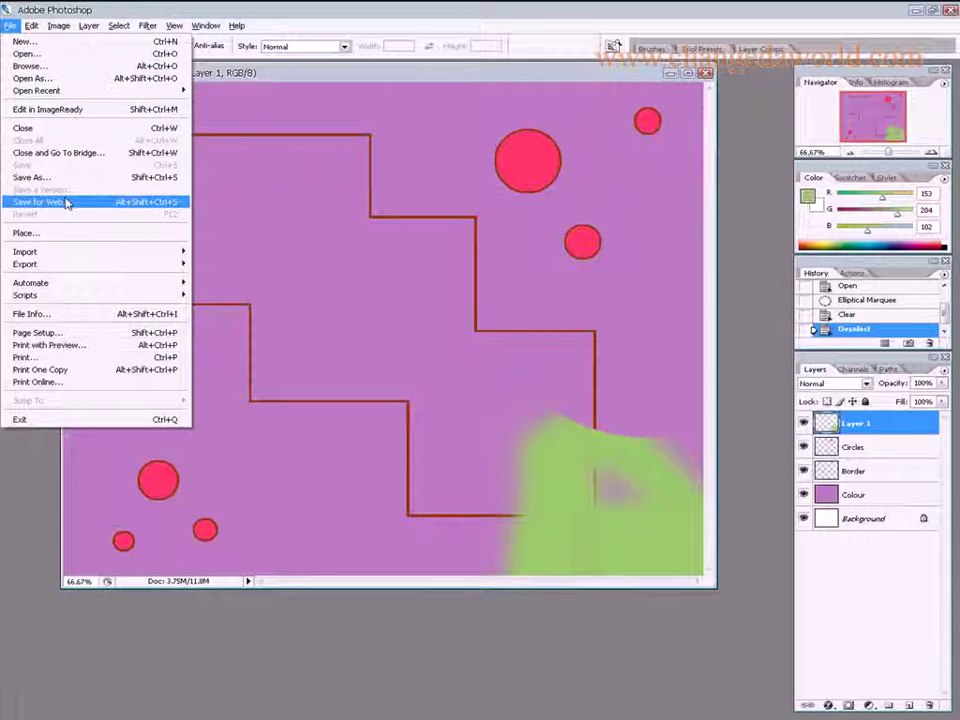
pyautogui.click(70, 178)
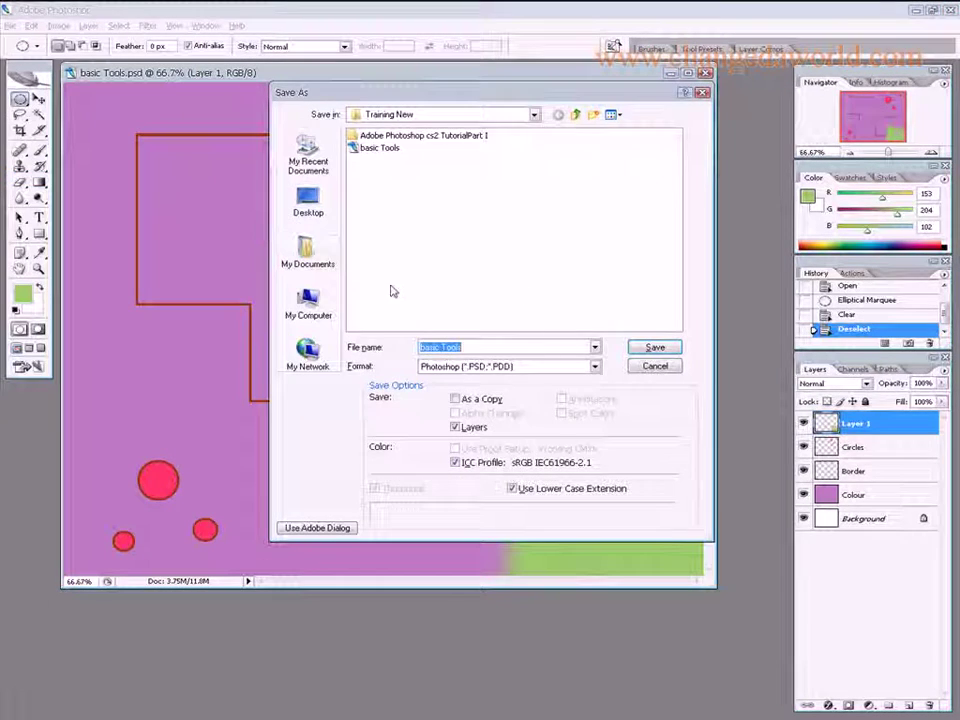
pyautogui.click(655, 347)
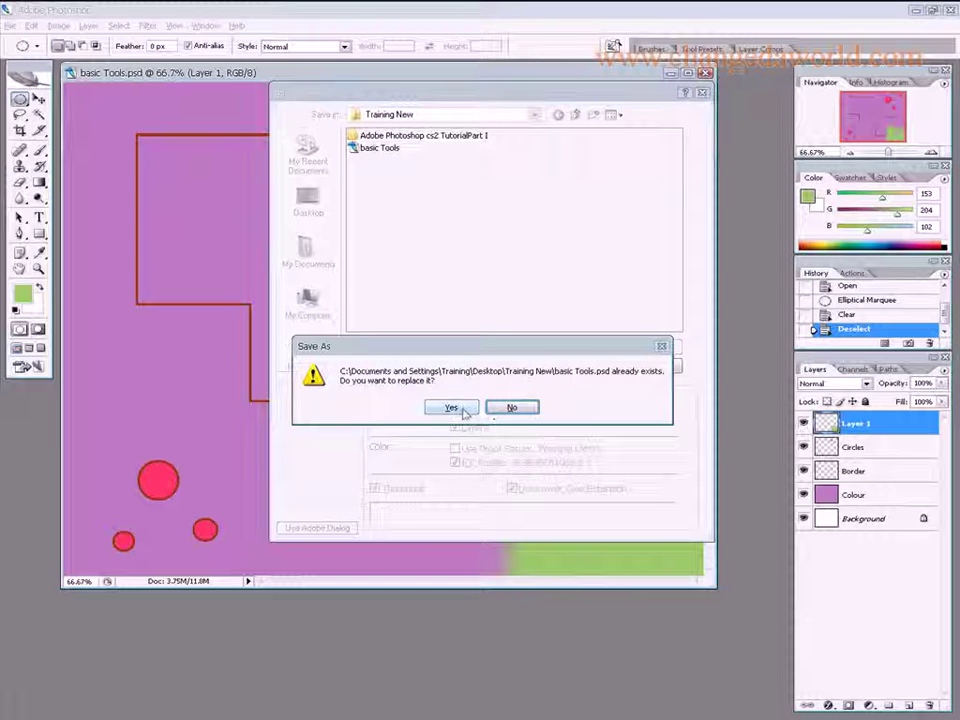
pyautogui.click(462, 409)
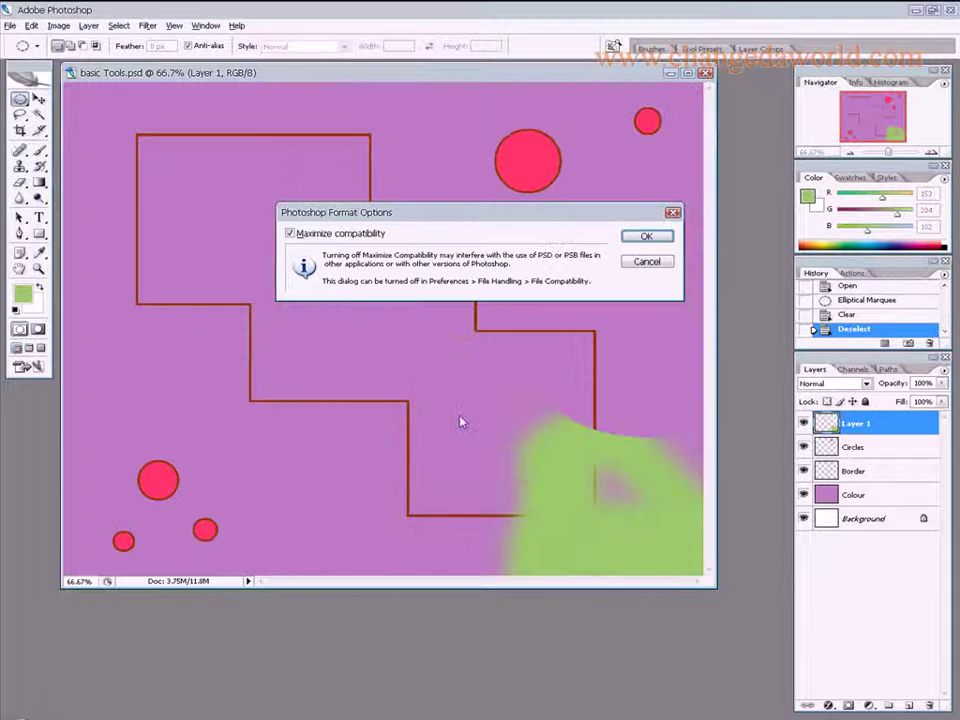
pyautogui.click(650, 238)
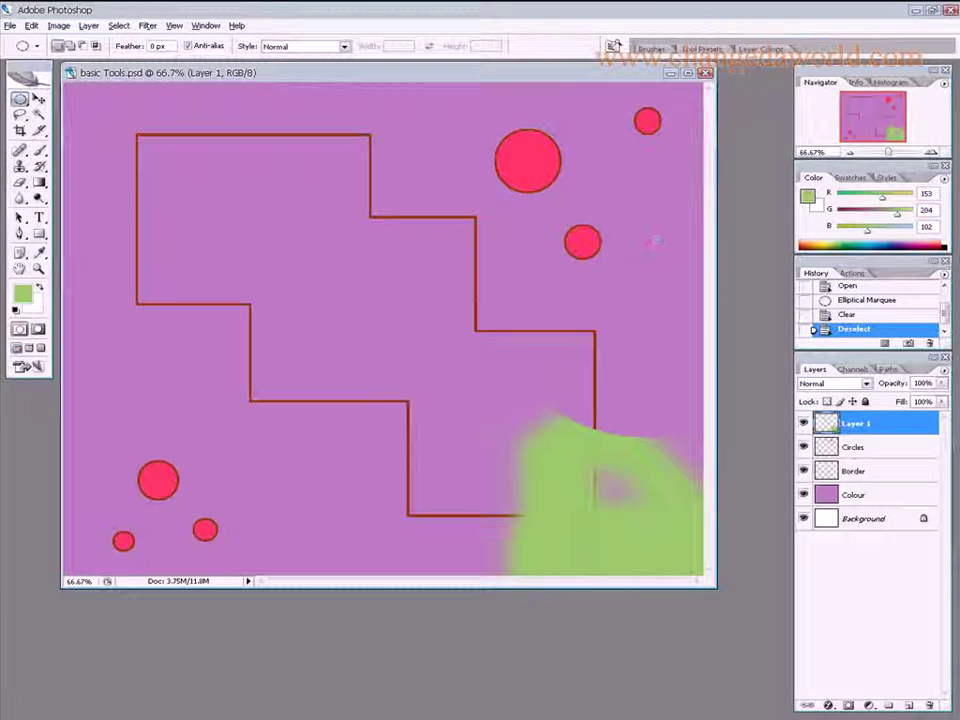
pyautogui.click(706, 75)
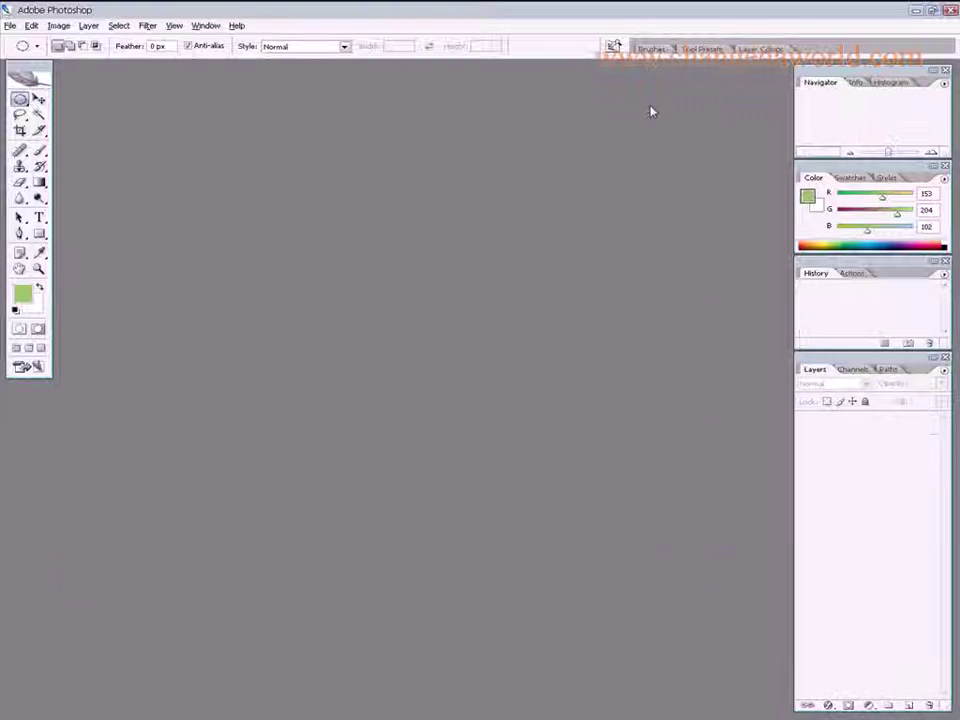
# Open the basic Tools JPEG from Bridge, clear a large elliptical area in its middle, and deselect.
pyautogui.click(613, 46)
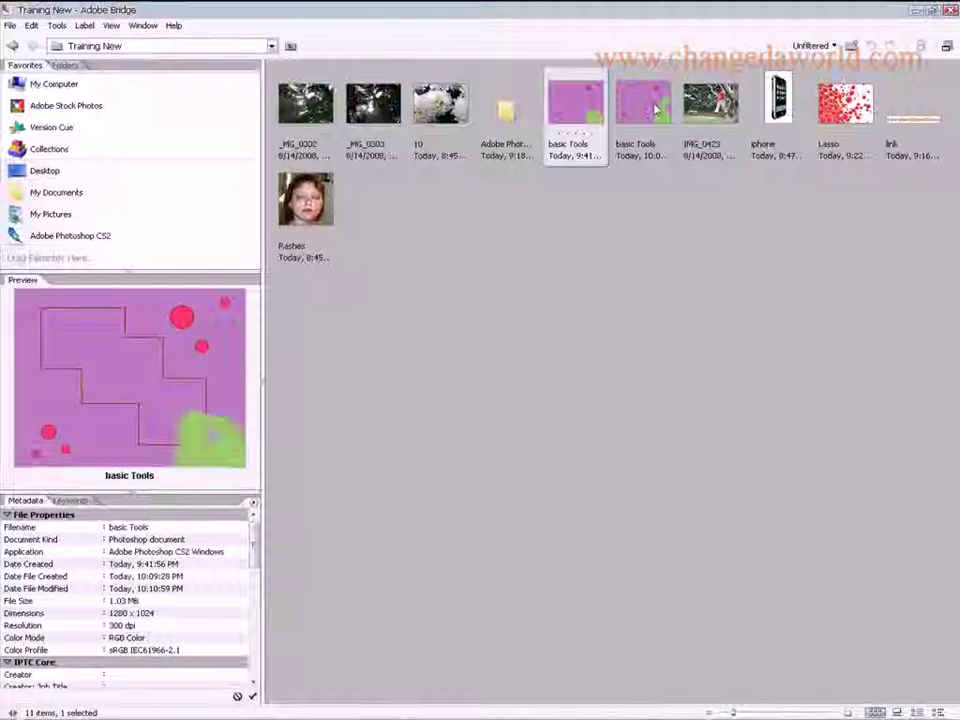
pyautogui.doubleClick(643, 84)
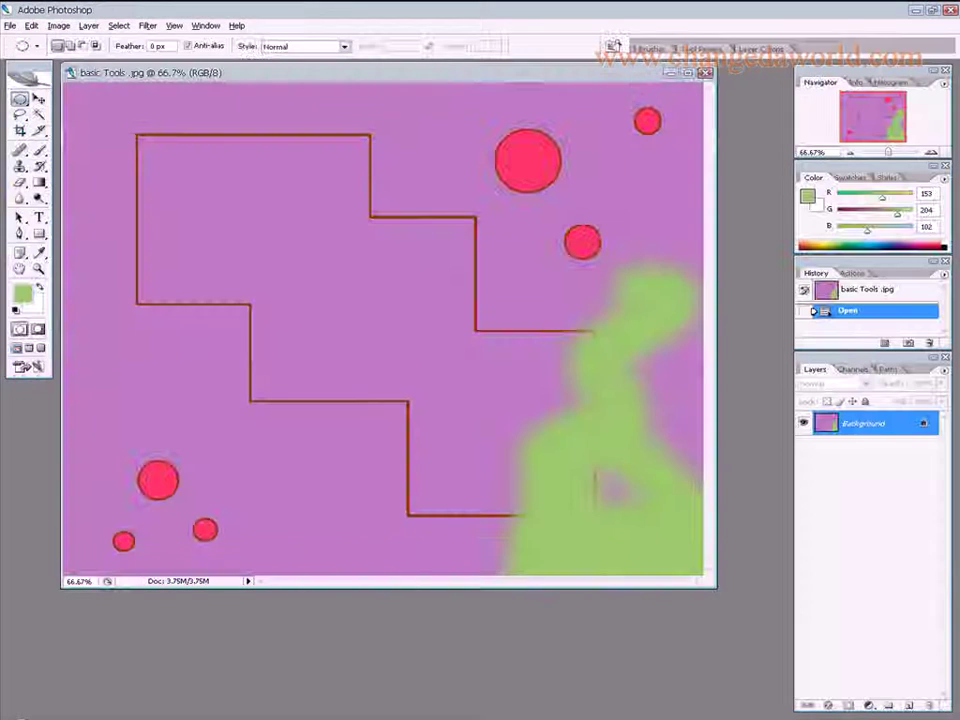
pyautogui.moveTo(237, 163); pyautogui.dragTo(556, 444)
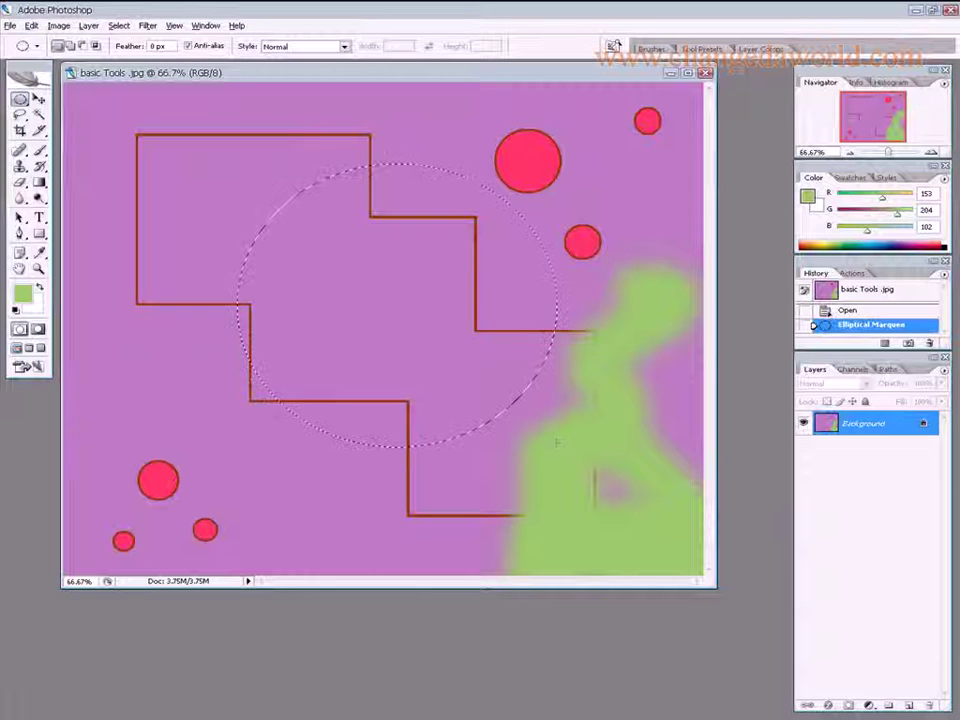
pyautogui.press('Delete')
pyautogui.rightClick(390, 267)
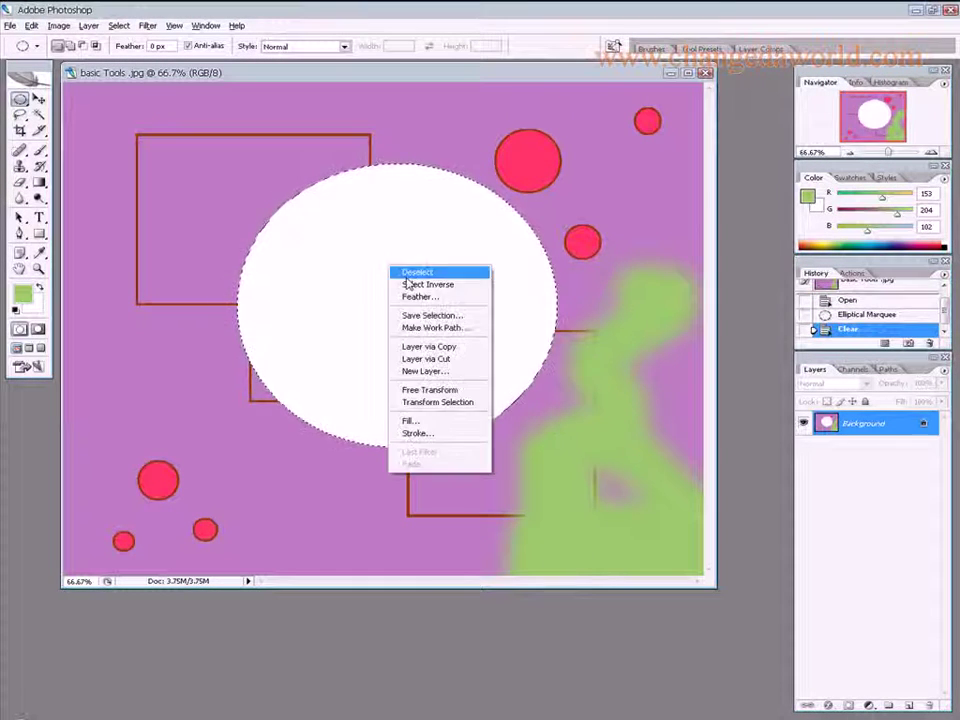
pyautogui.click(410, 273)
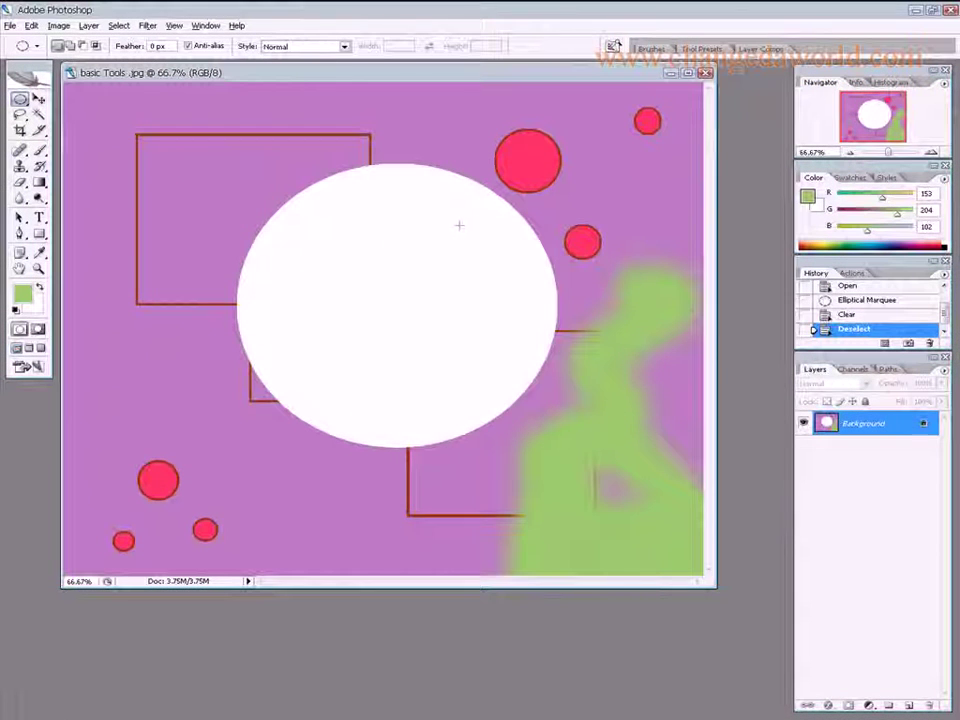
# Clear a second large ellipse overlapping the lower right of the white one in the JPEG, and deselect.
pyautogui.moveTo(329, 214); pyautogui.dragTo(642, 512)
pyautogui.press('Delete')
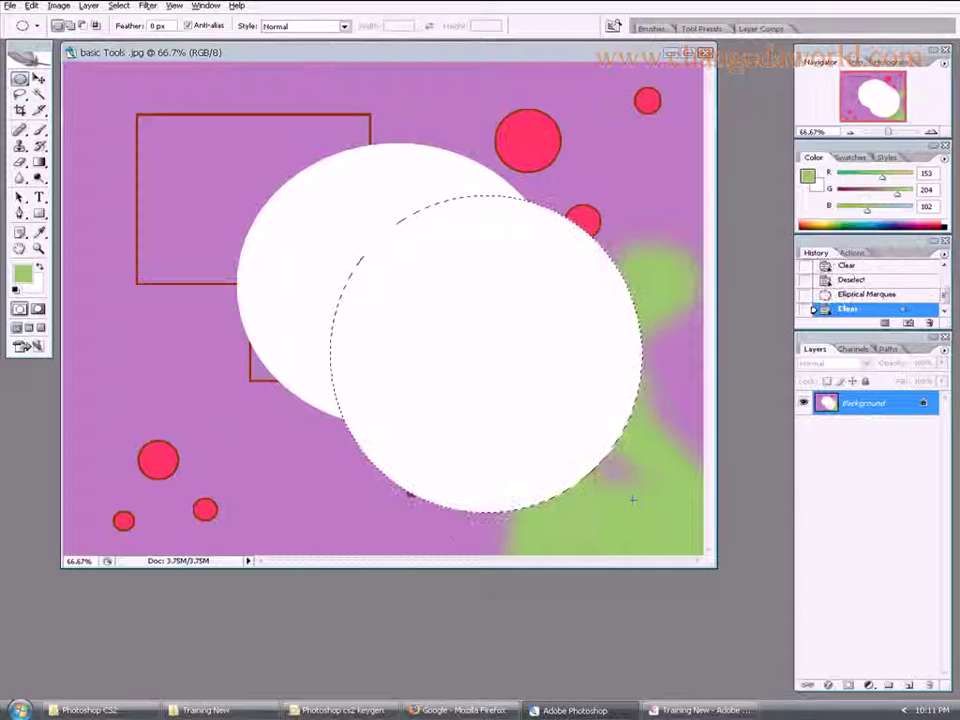
pyautogui.rightClick(540, 289)
pyautogui.click(556, 294)
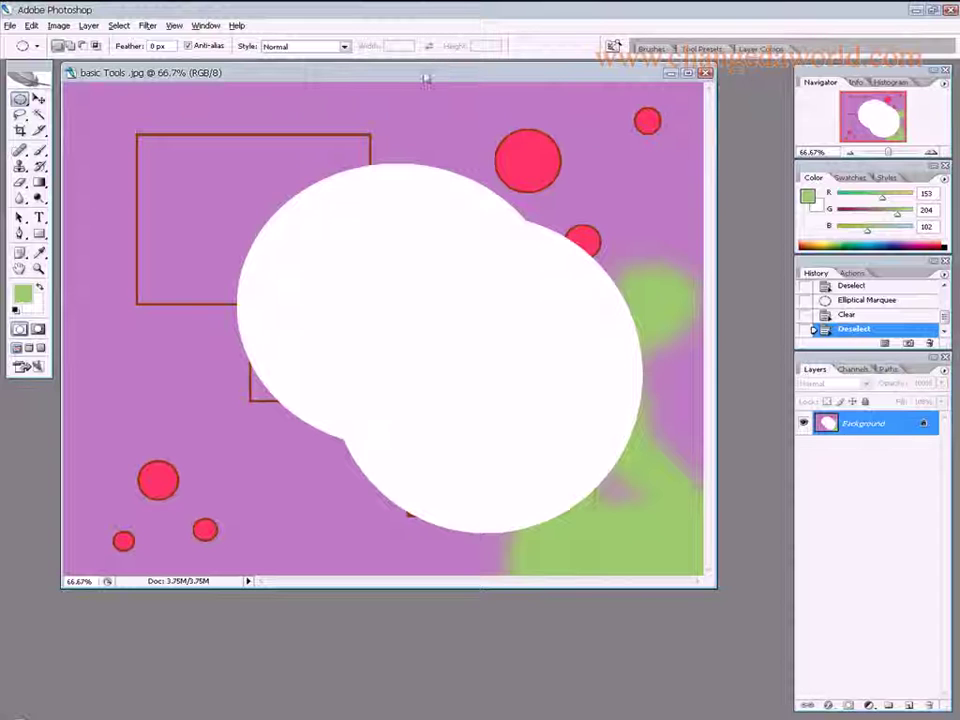
# Close the edited basic Tools JPEG without saving its changes.
pyautogui.moveTo(422, 78); pyautogui.dragTo(446, 108)
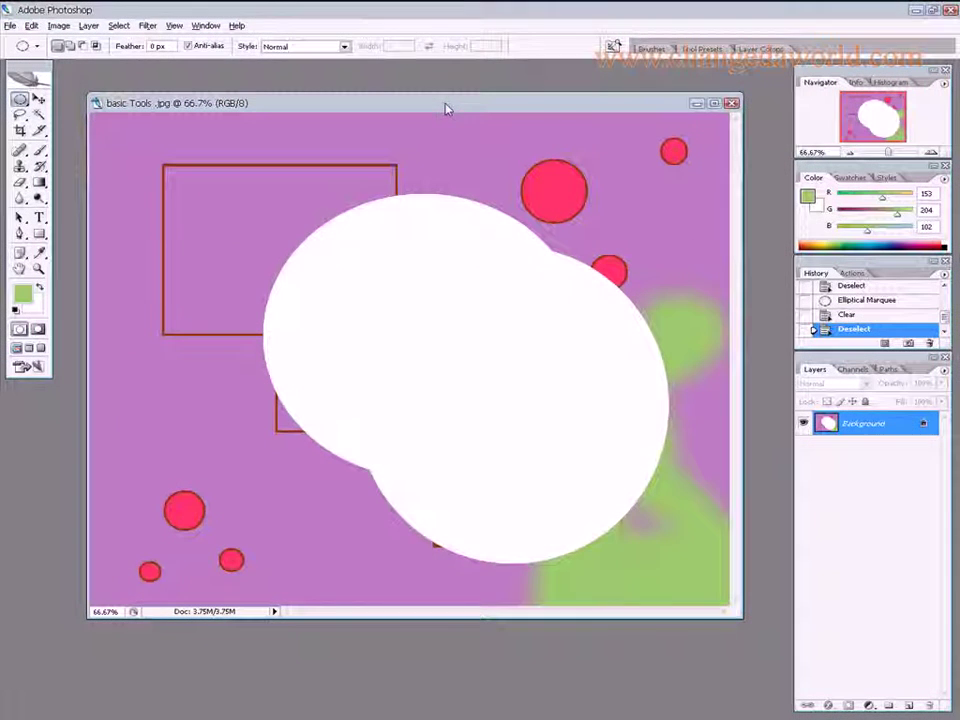
pyautogui.click(732, 103)
pyautogui.click(500, 277)
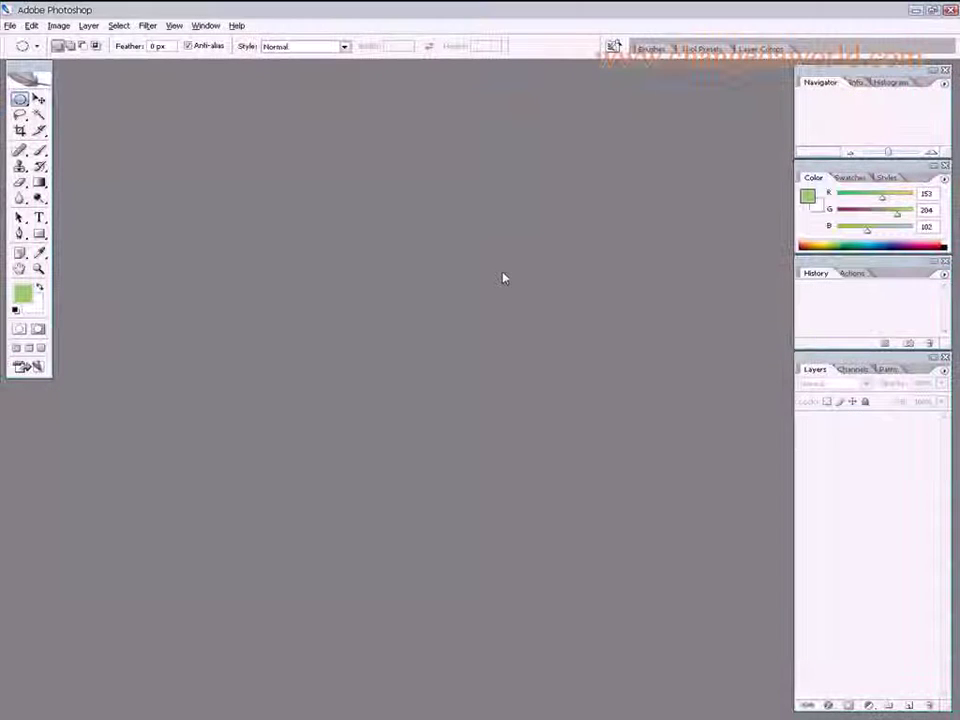
# Switch to Bridge and try to send both basic Tools files to the Recycle Bin together.
pyautogui.click(700, 710)
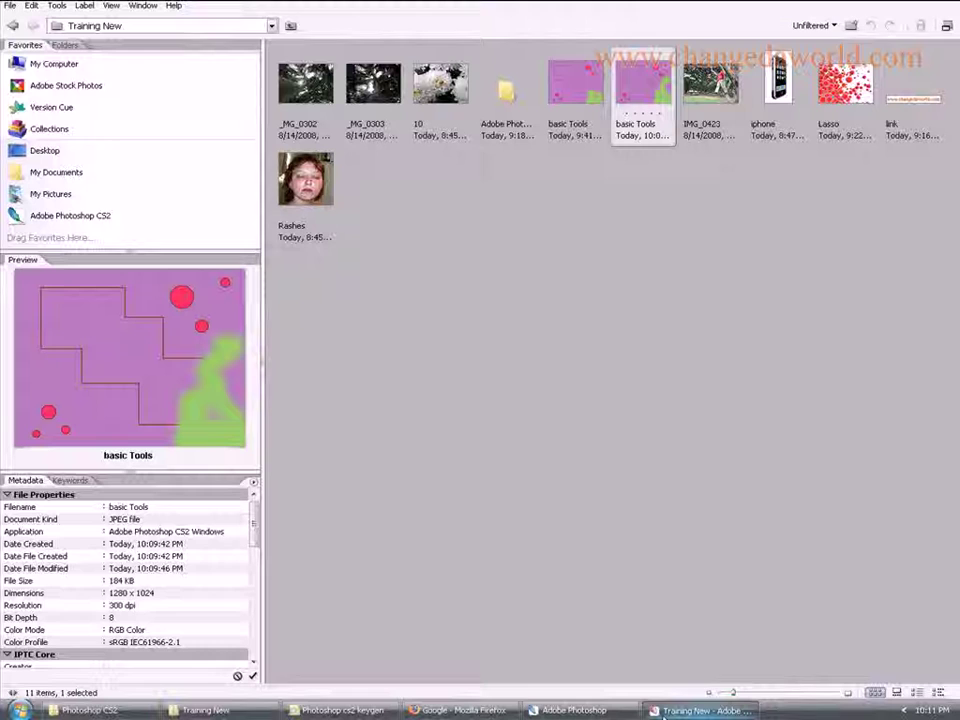
pyautogui.keyDown('ctrl'); pyautogui.click(578, 104); pyautogui.keyUp('ctrl')
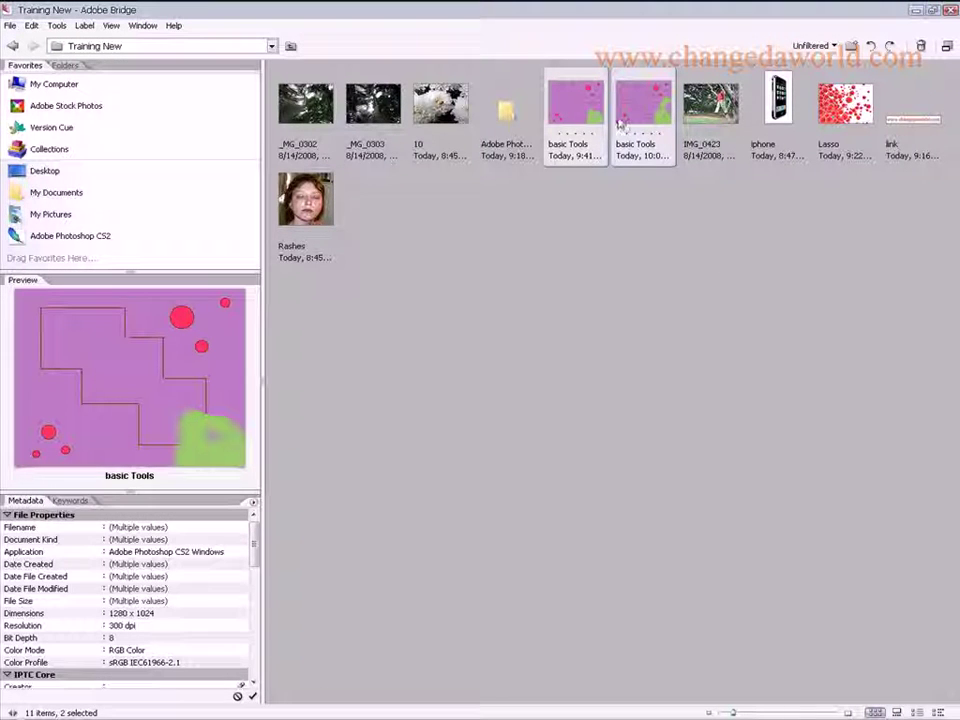
pyautogui.rightClick(600, 128)
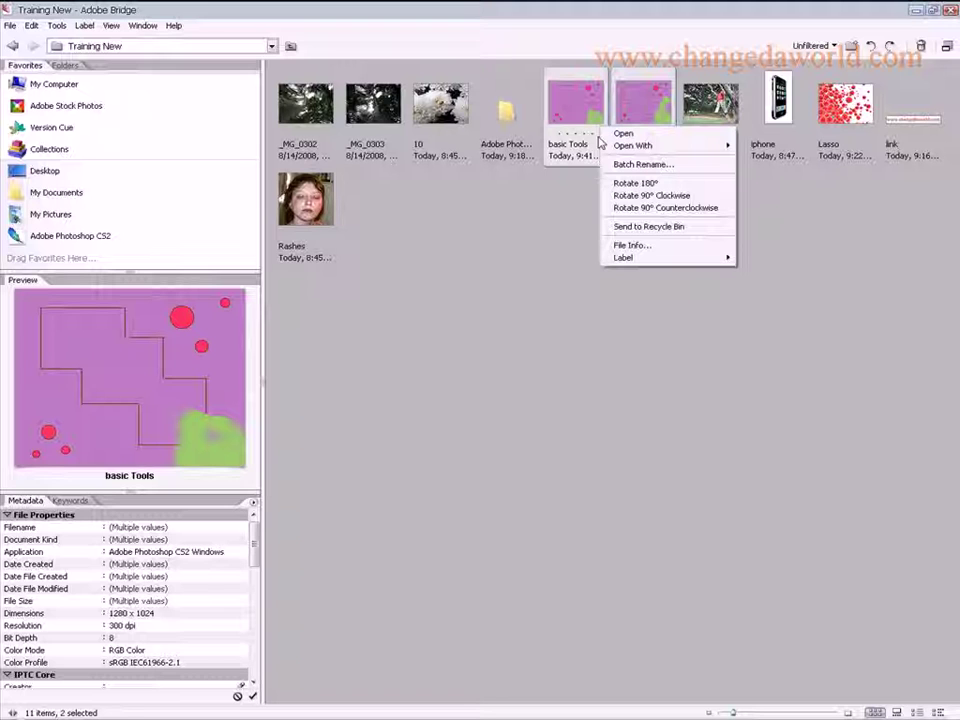
pyautogui.click(664, 227)
pyautogui.click(557, 291)
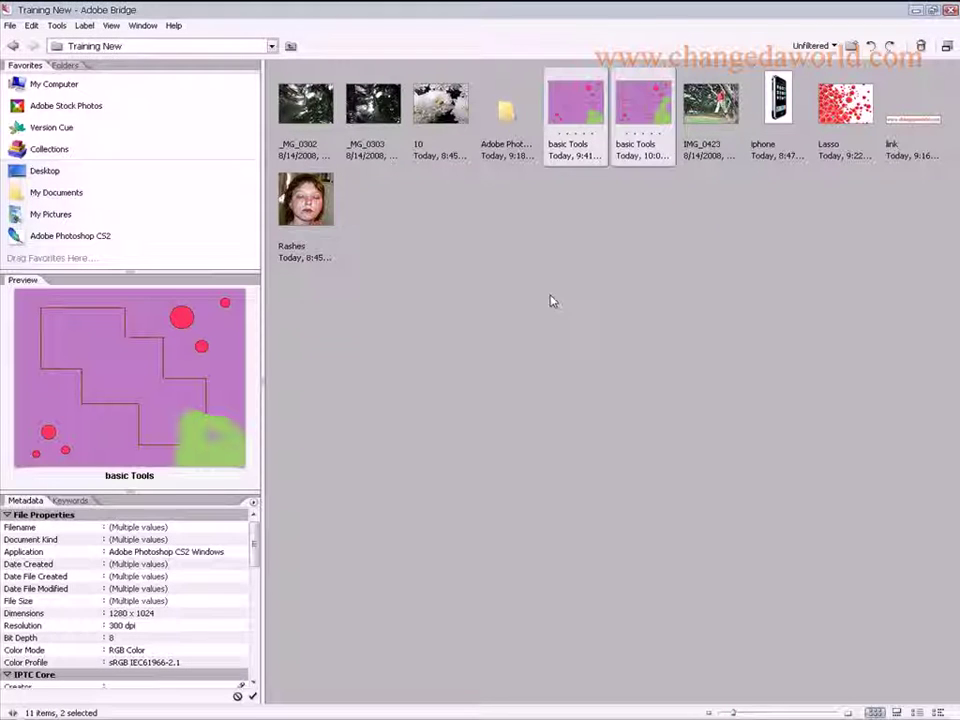
# Send only the basic Tools JPEG file to the Recycle Bin.
pyautogui.click(501, 264)
pyautogui.click(598, 122)
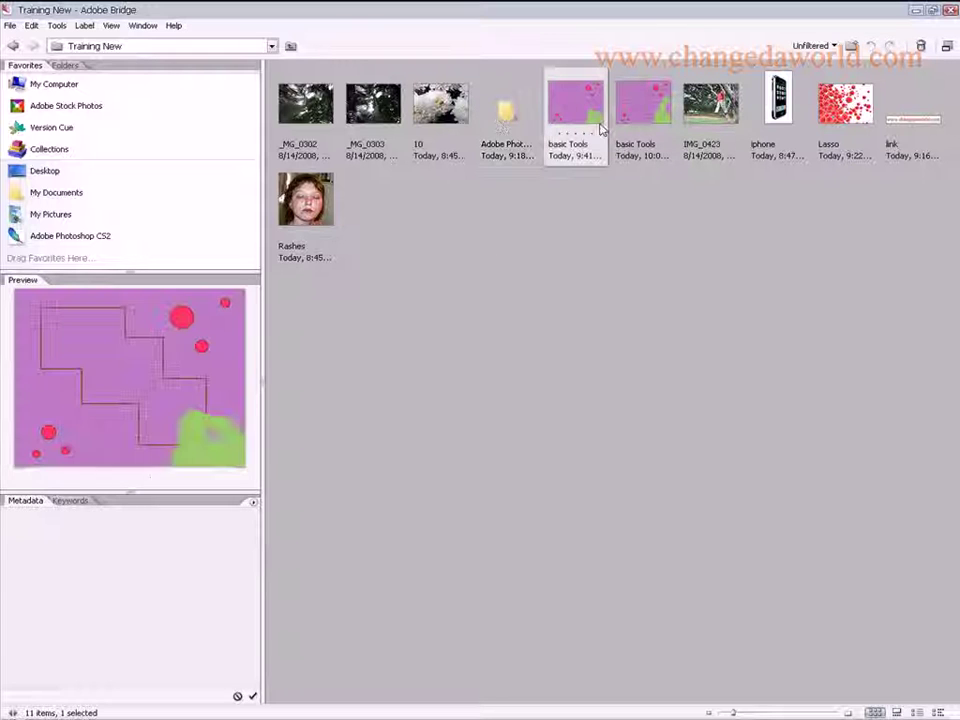
pyautogui.click(645, 138)
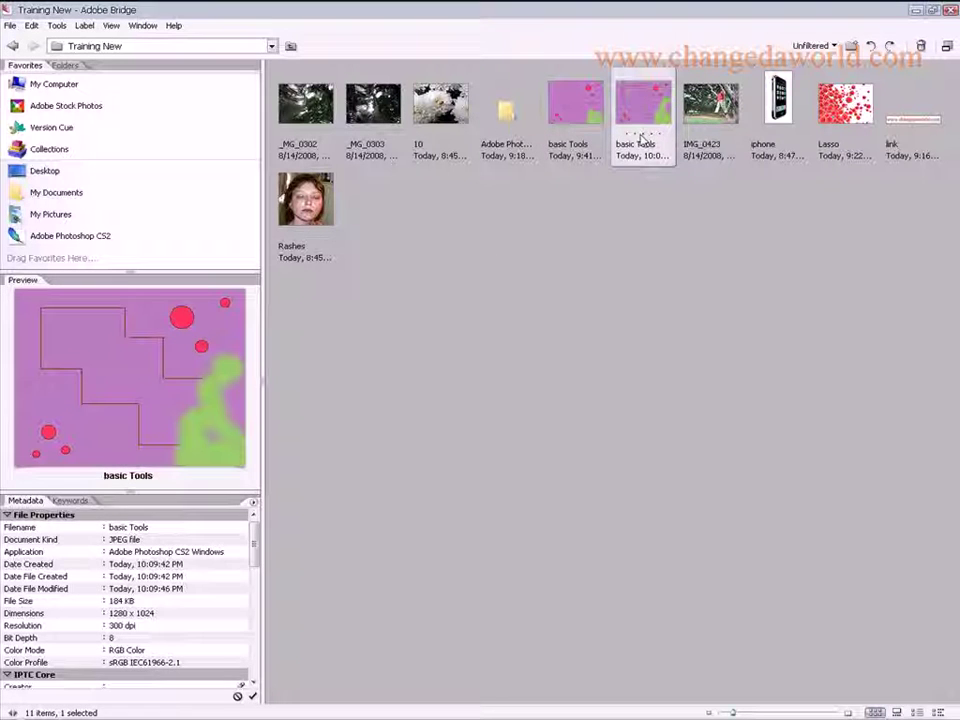
pyautogui.press('Delete')
pyautogui.click(570, 292)
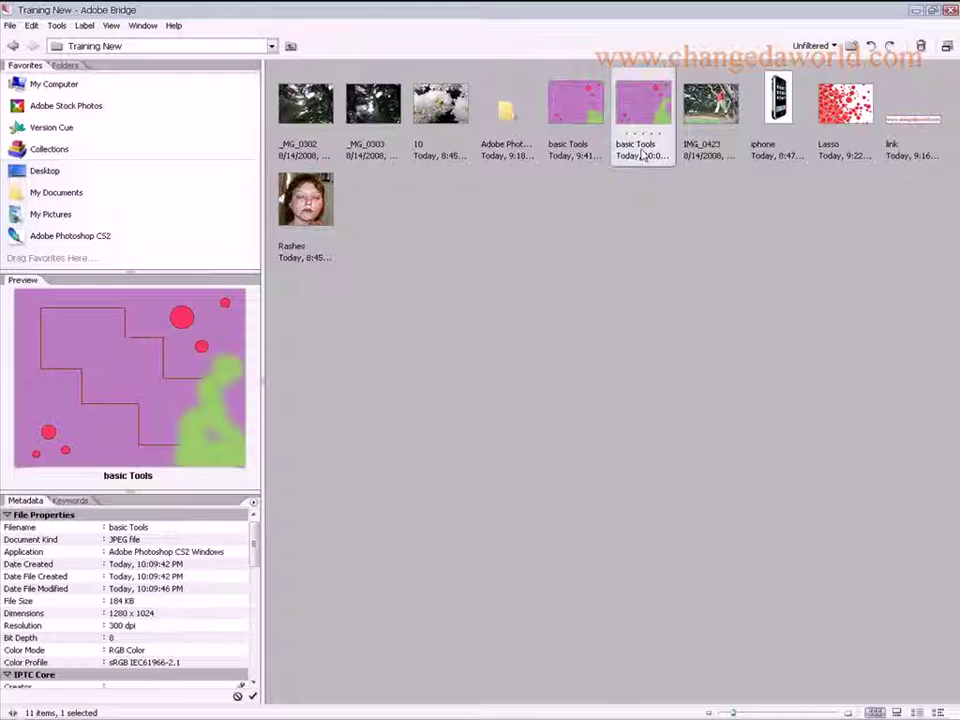
pyautogui.press('Delete')
pyautogui.press('Return')
# Send the basic Tools Photoshop document to the Recycle Bin.
pyautogui.click(590, 131)
pyautogui.press('Delete')
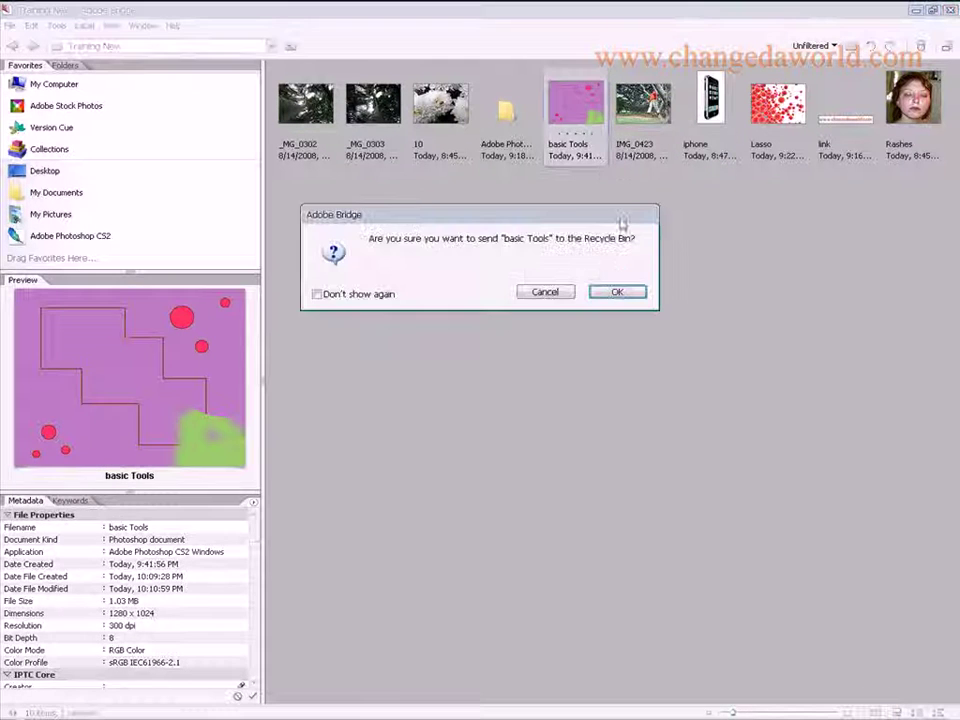
pyautogui.click(615, 293)
pyautogui.click(651, 336)
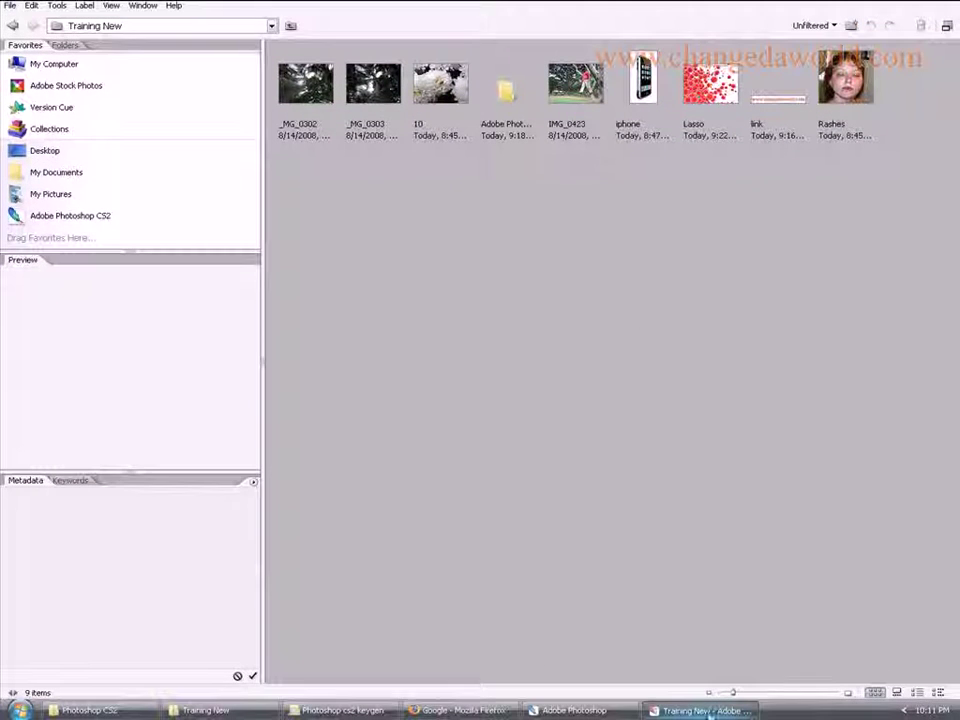
pyautogui.moveTo(700, 710)
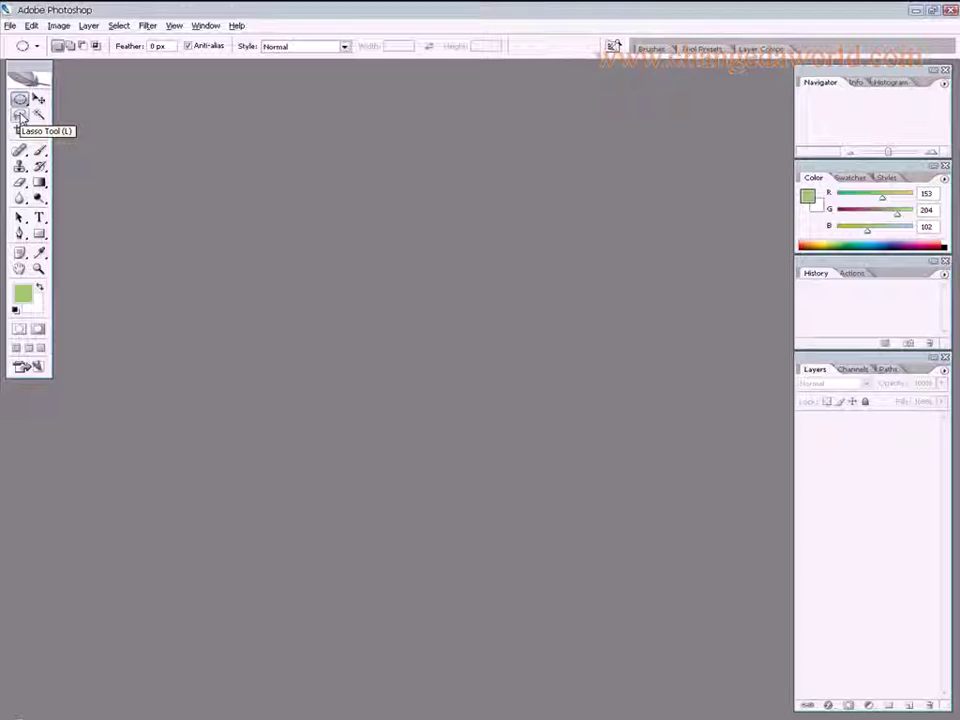
# Choose the Lasso tool and open the Lasso image from the Training New folder in Bridge, maximizing its document window.
pyautogui.click(19, 117)
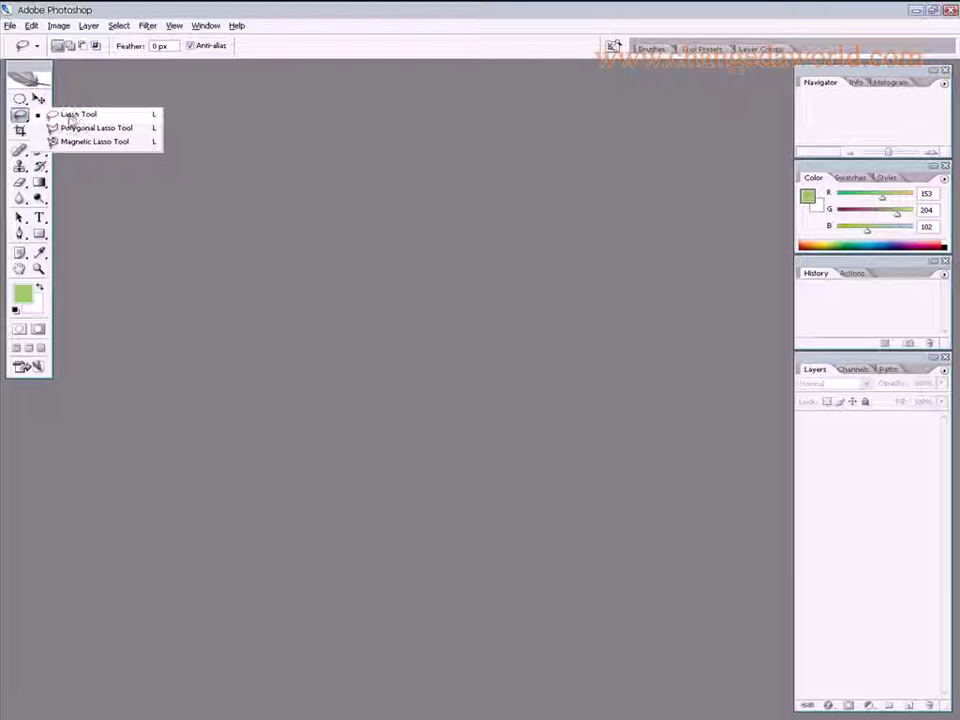
pyautogui.click(68, 121)
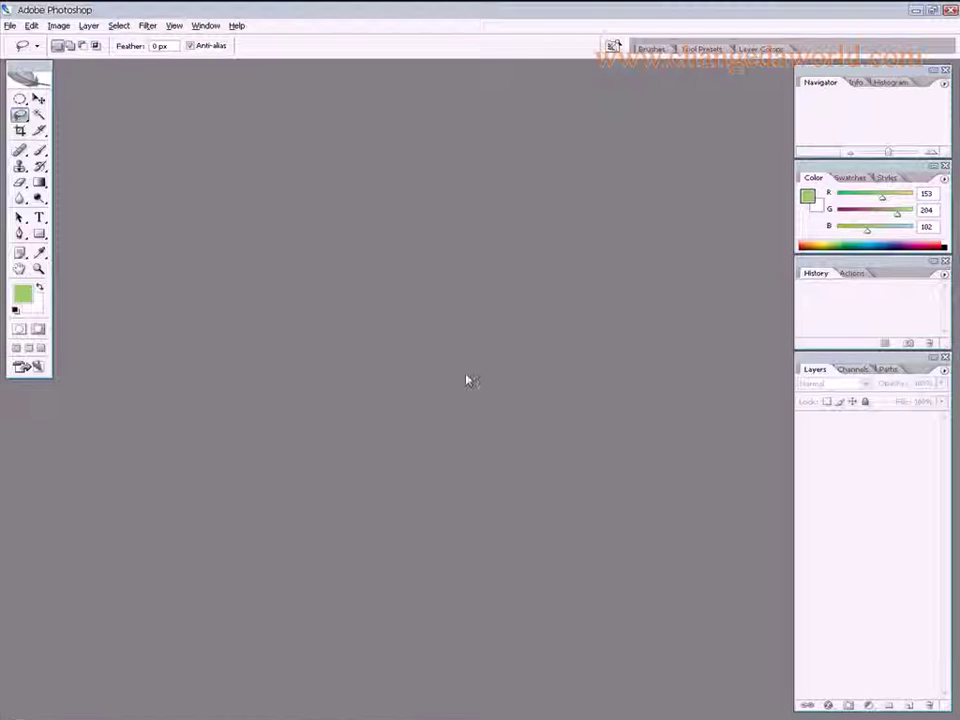
pyautogui.click(673, 711)
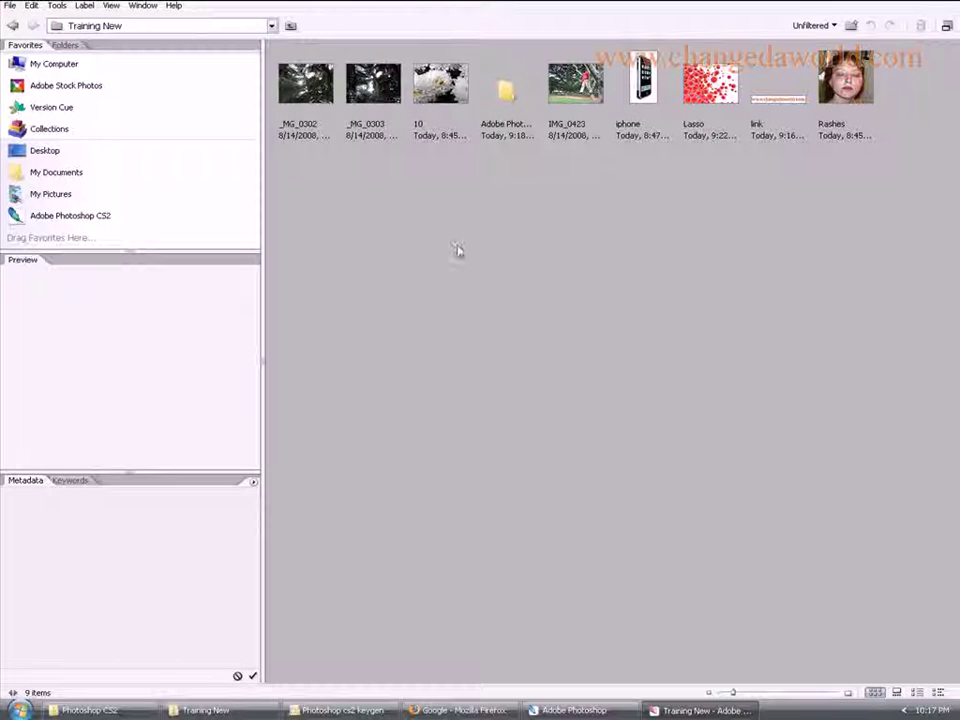
pyautogui.doubleClick(710, 83)
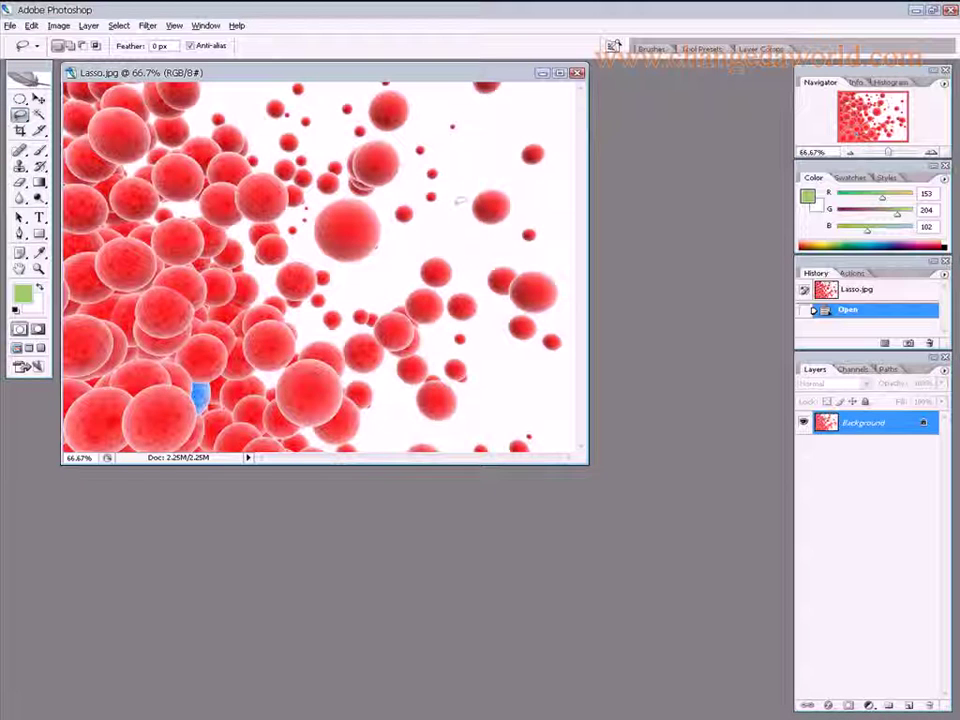
pyautogui.doubleClick(356, 72)
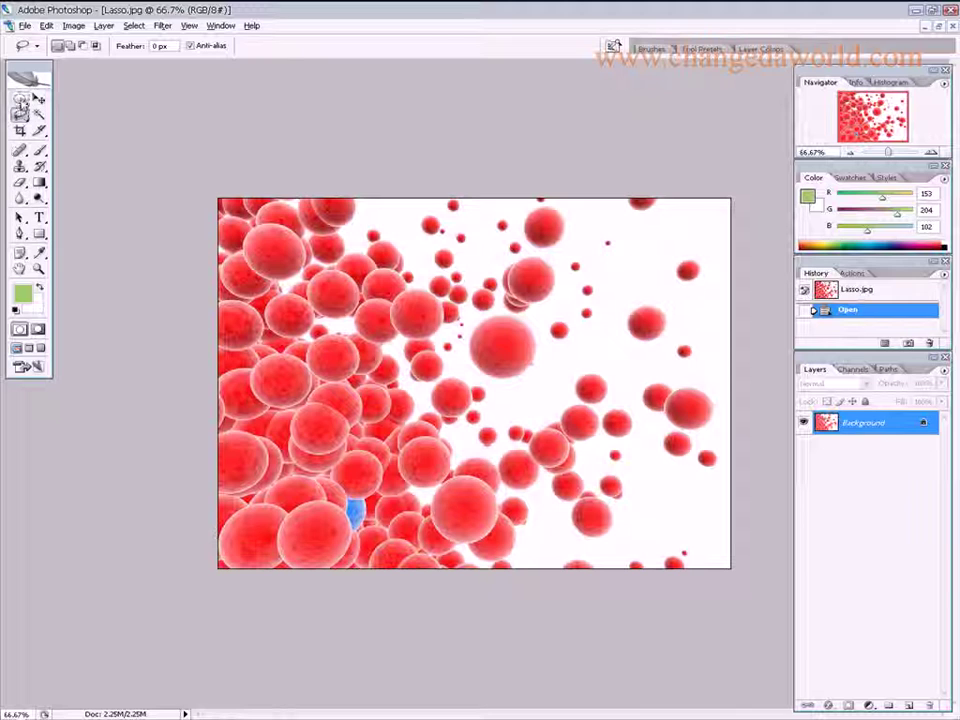
# Erase the isolated medium-sized red ball near the image's right edge using an Elliptical Marquee selection, and deselect.
pyautogui.click(20, 99)
pyautogui.moveTo(620, 296); pyautogui.dragTo(676, 350)
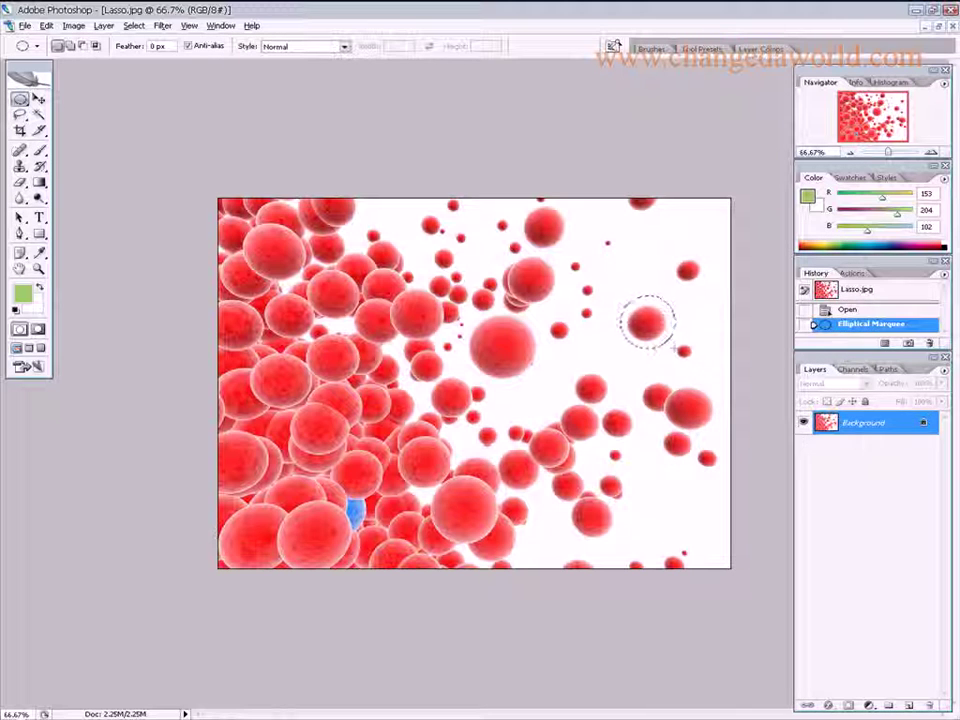
pyautogui.press('Delete')
pyautogui.rightClick(646, 322)
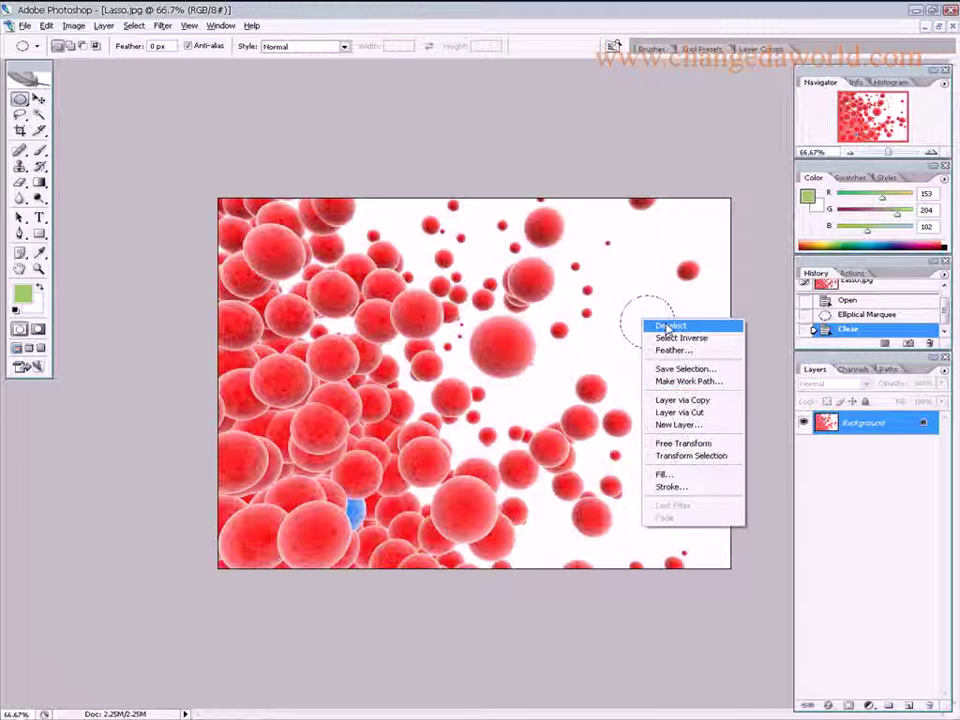
pyautogui.click(672, 327)
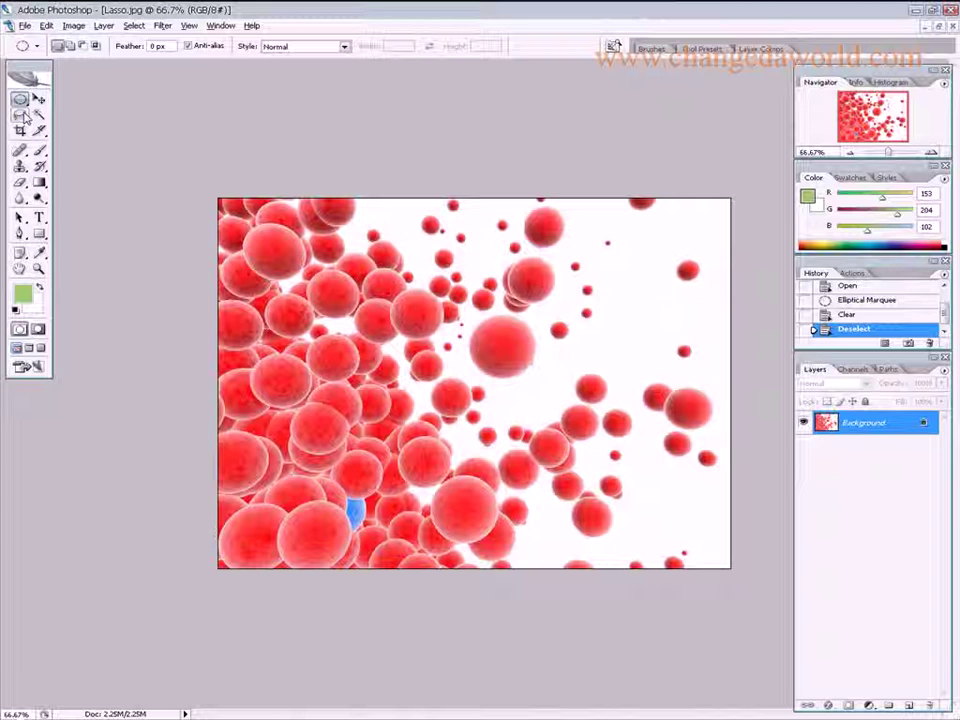
# Undo the deselection, the clearing and the elliptical selection around the red ball.
pyautogui.hotkey('ctrl', 'alt', 'z')
pyautogui.hotkey('ctrl', 'alt', 'z')
pyautogui.hotkey('ctrl', 'alt', 'z')
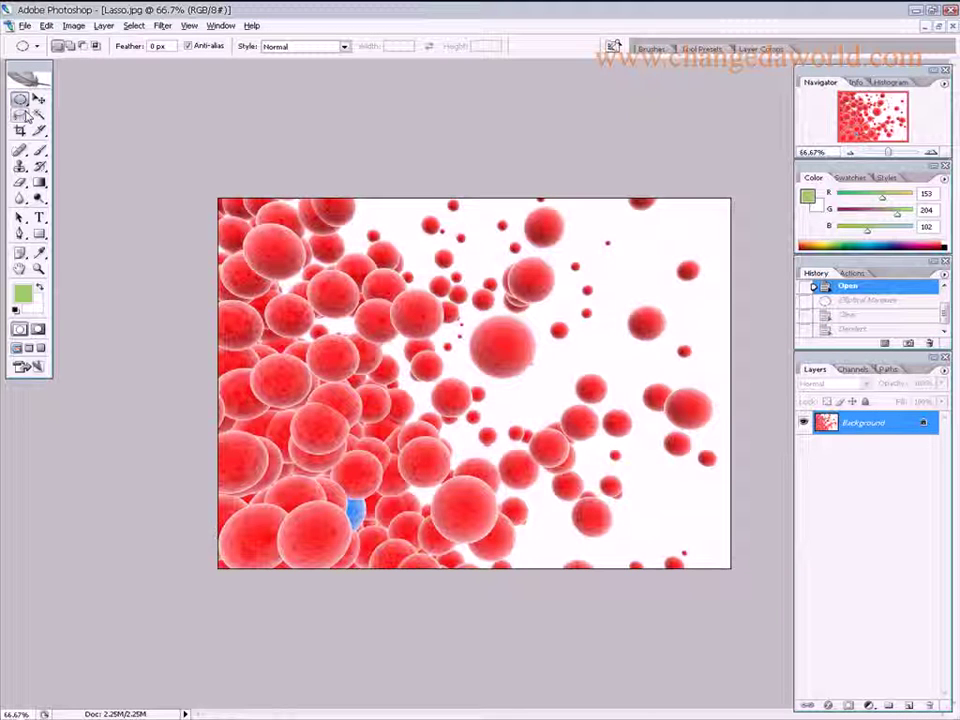
# Draw one freehand Lasso selection around the three isolated red balls in the upper-right part of the image.
pyautogui.click(22, 115)
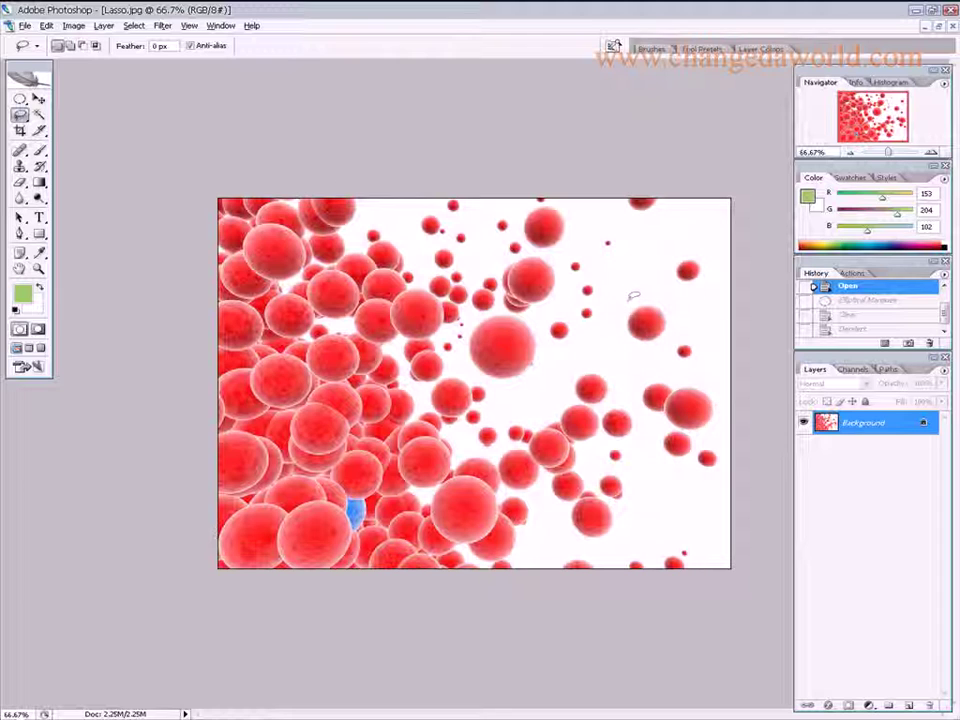
pyautogui.moveTo(625, 303)
pyautogui.mouseDown()
pyautogui.moveTo(619, 342)
pyautogui.moveTo(656, 347)
pyautogui.mouseUp()
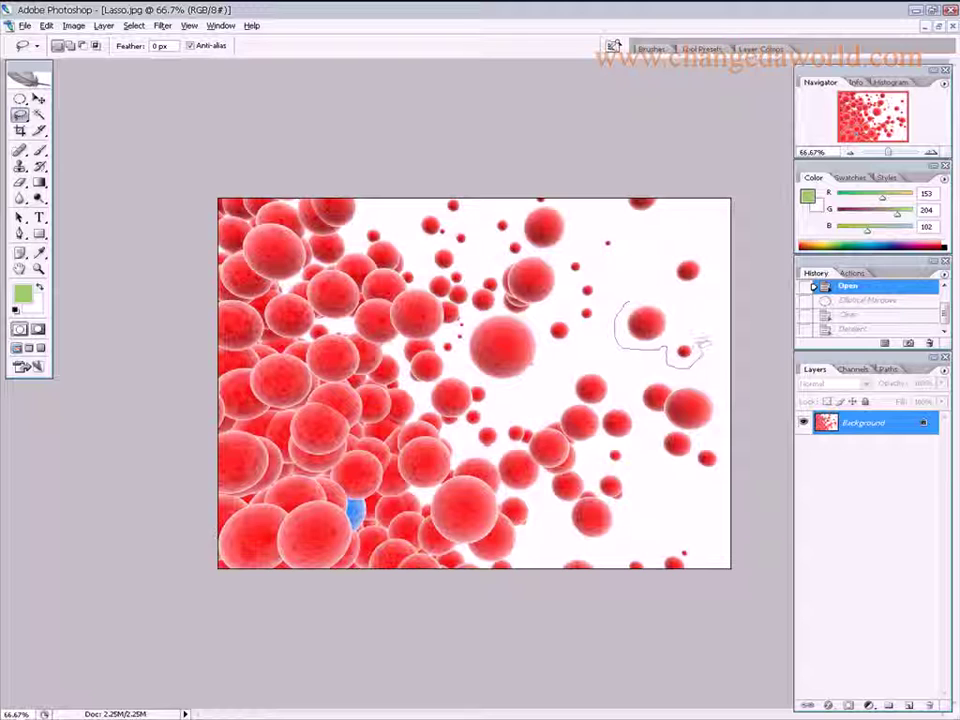
pyautogui.moveTo(703, 290)
pyautogui.mouseDown()
pyautogui.moveTo(708, 258)
pyautogui.moveTo(698, 246)
pyautogui.moveTo(655, 263)
pyautogui.moveTo(633, 293)
pyautogui.mouseUp()
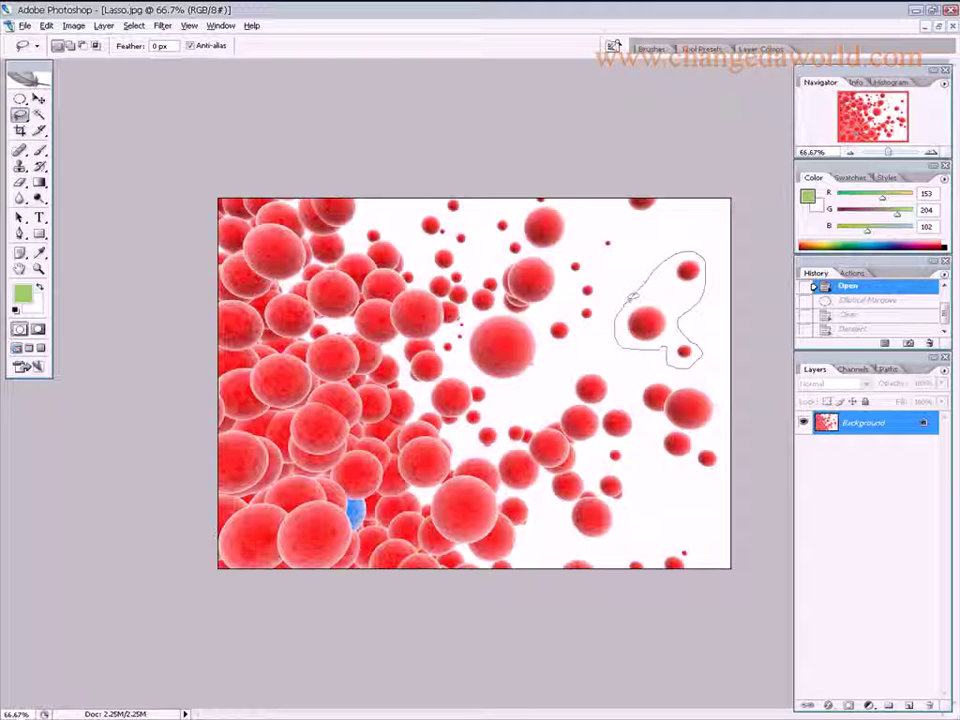
pyautogui.moveTo(632, 297); pyautogui.dragTo(632, 305)
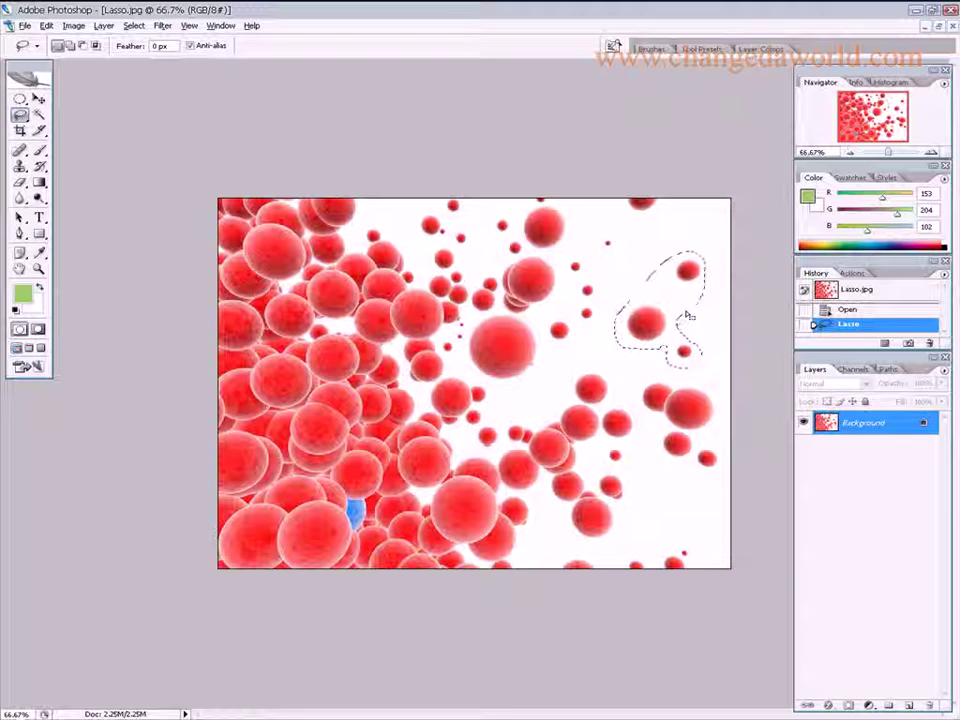
# Try clearing the lassoed area and filling it with the foreground color, undoing each change.
pyautogui.press('Delete')
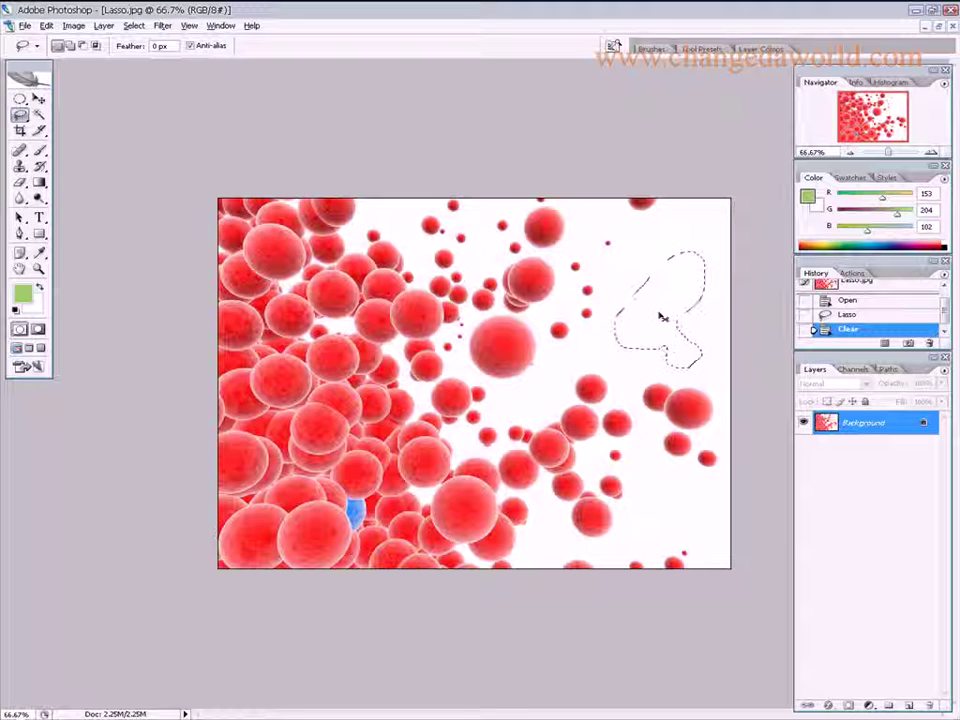
pyautogui.hotkey('ctrl', 'z')
pyautogui.rightClick(664, 306)
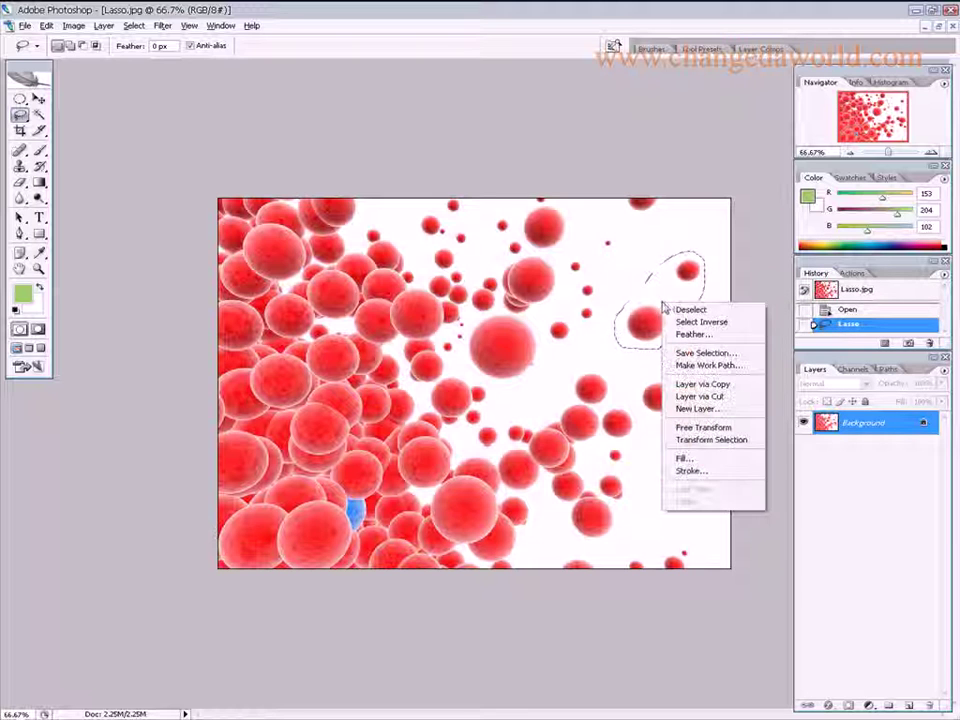
pyautogui.click(687, 459)
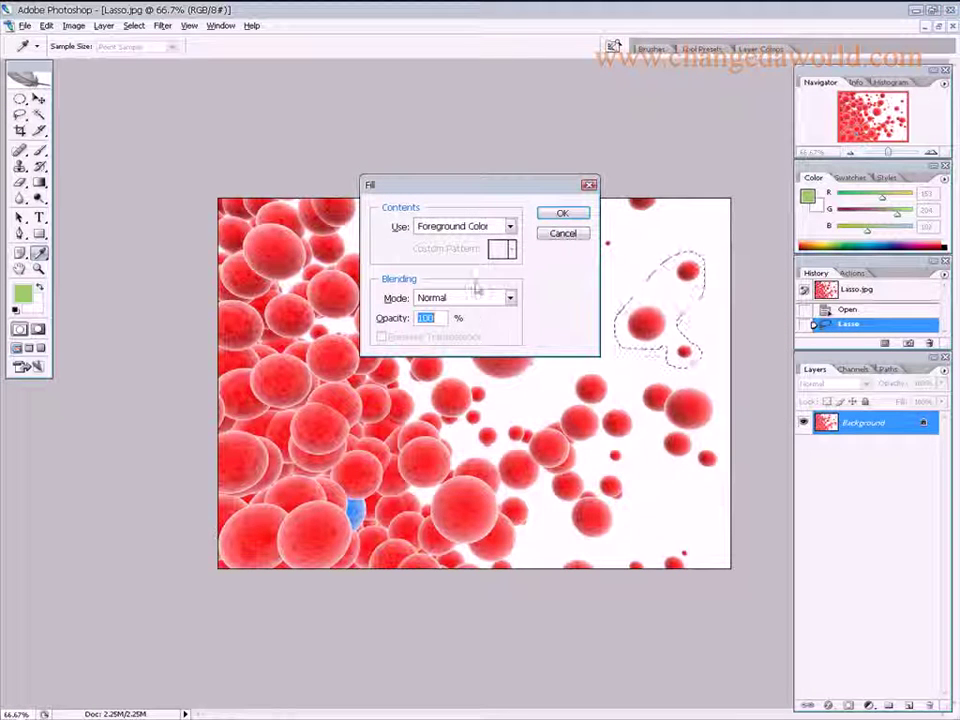
pyautogui.click(509, 227)
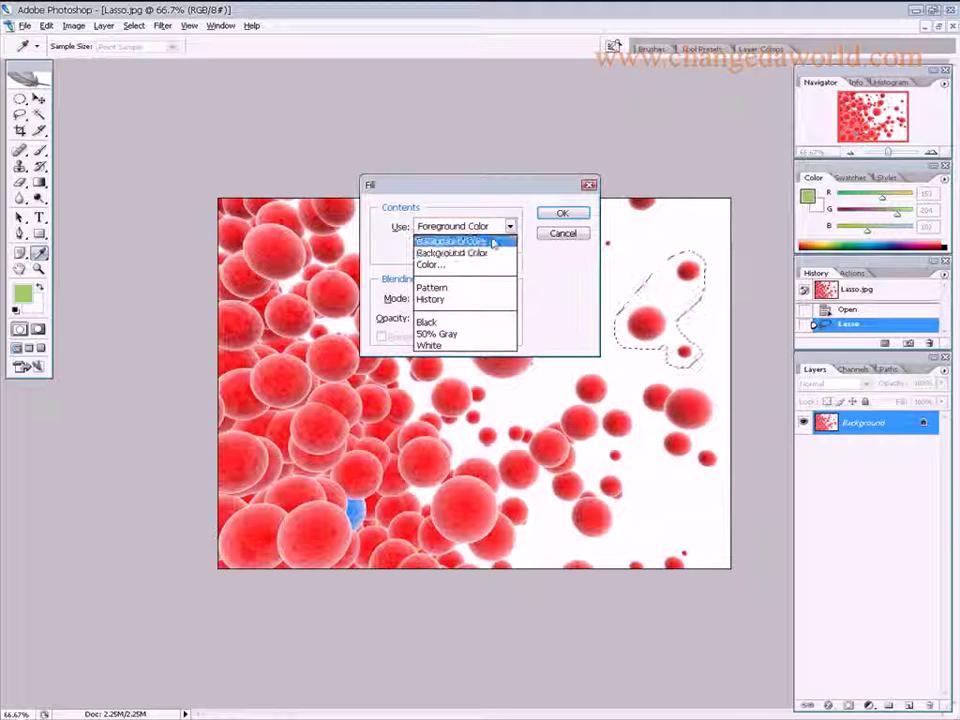
pyautogui.click(497, 242)
pyautogui.click(564, 215)
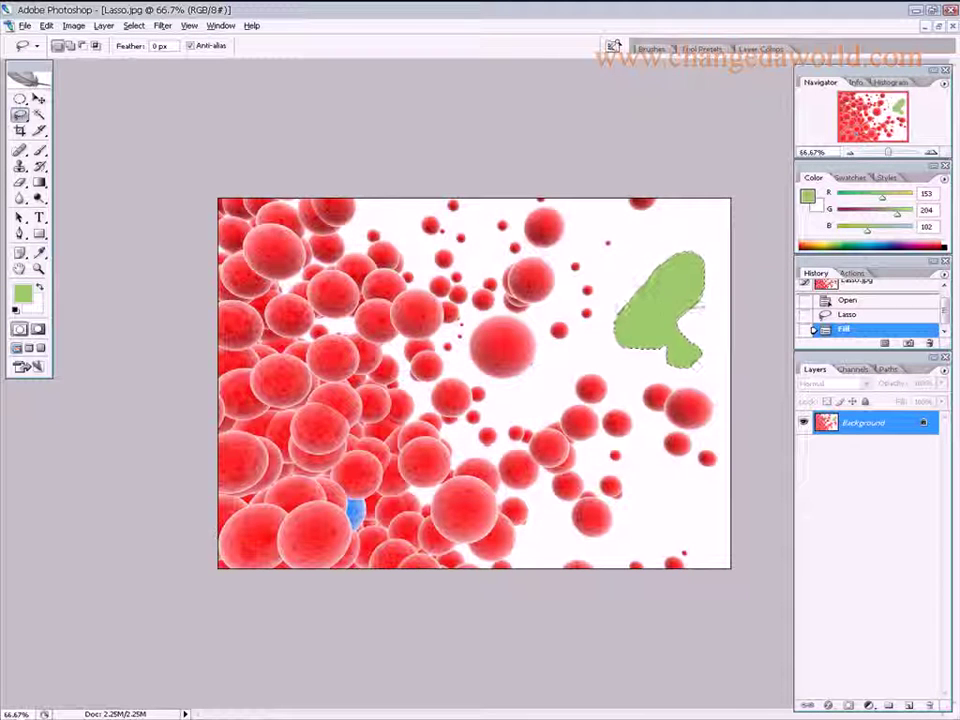
pyautogui.rightClick(645, 319)
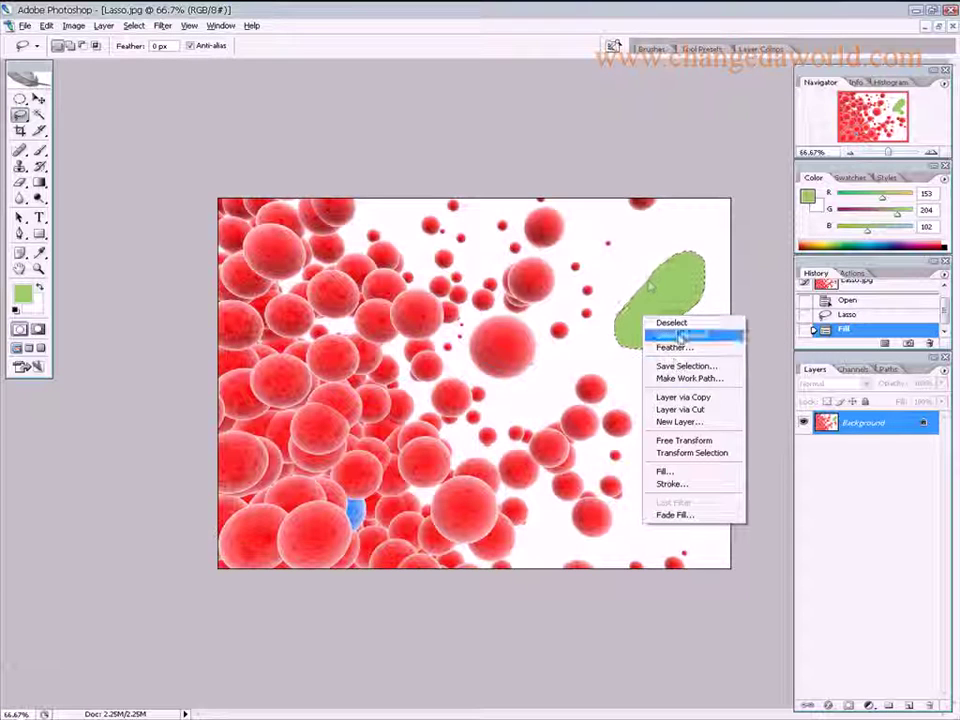
pyautogui.press('Escape')
pyautogui.hotkey('ctrl', 'z')
# Feather the lasso selection around the three balls with a radius of 10 pixels.
pyautogui.rightClick(661, 299)
pyautogui.click(689, 332)
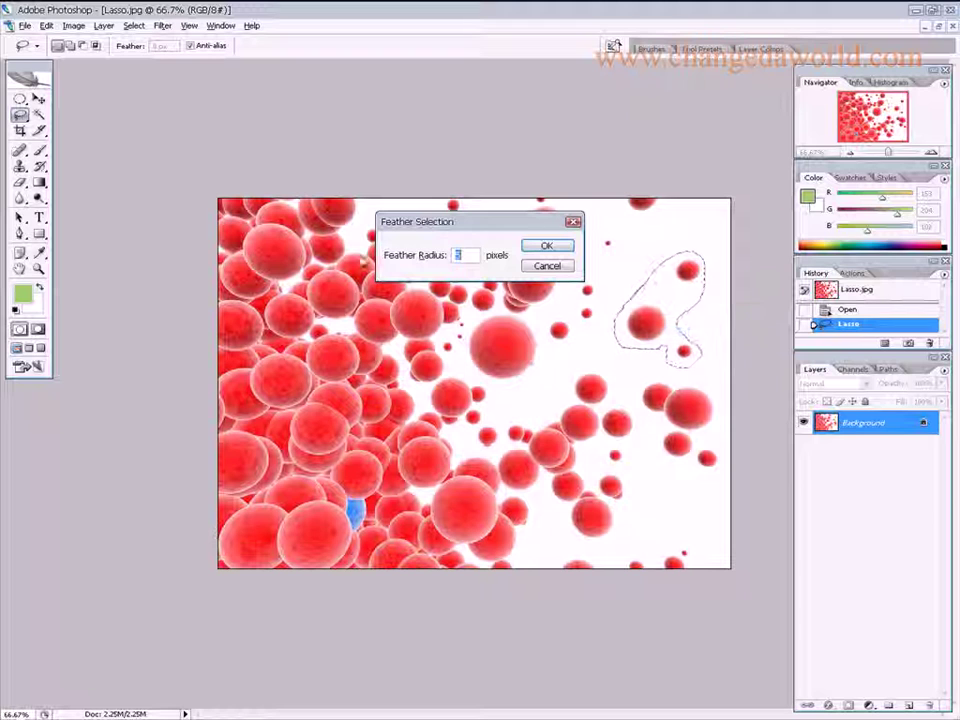
pyautogui.write('10')
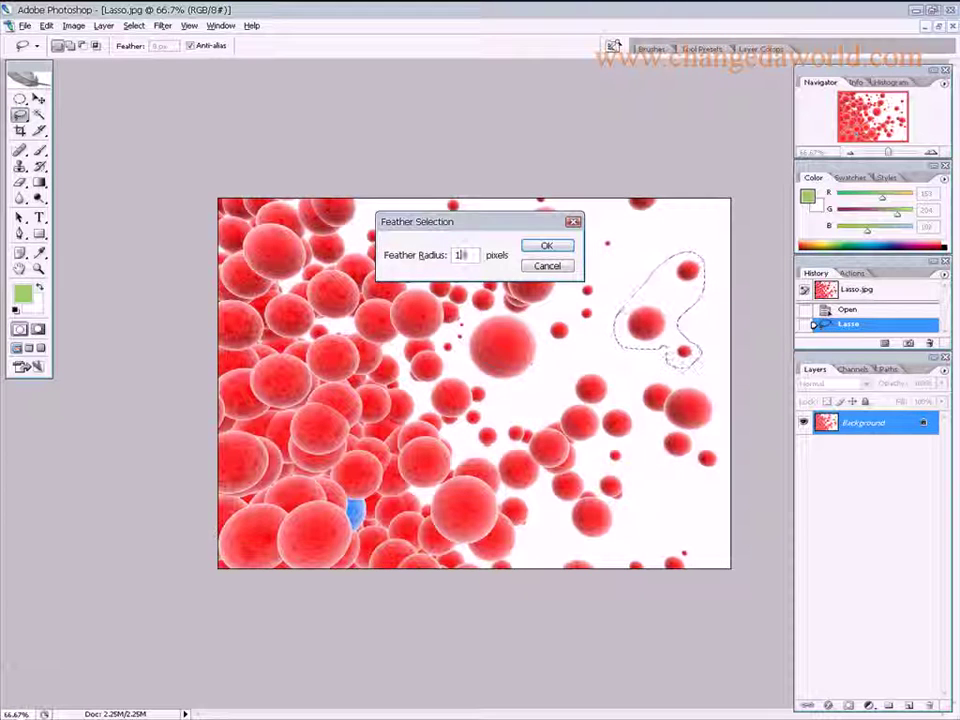
pyautogui.press('Return')
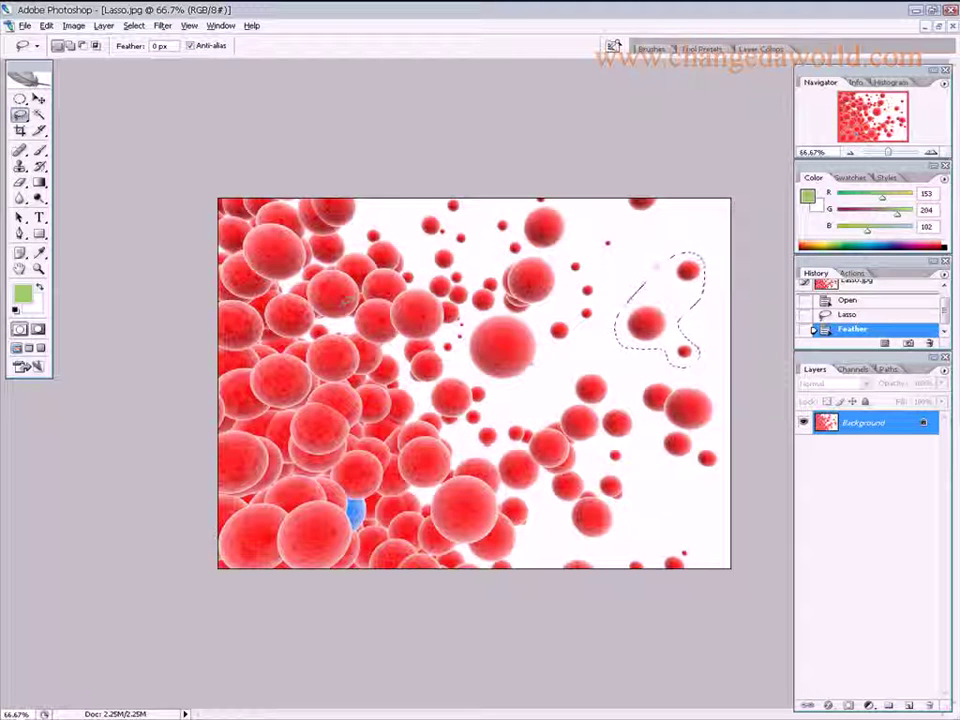
# Fill the feathered selection with the foreground color and deselect it.
pyautogui.press('alt')
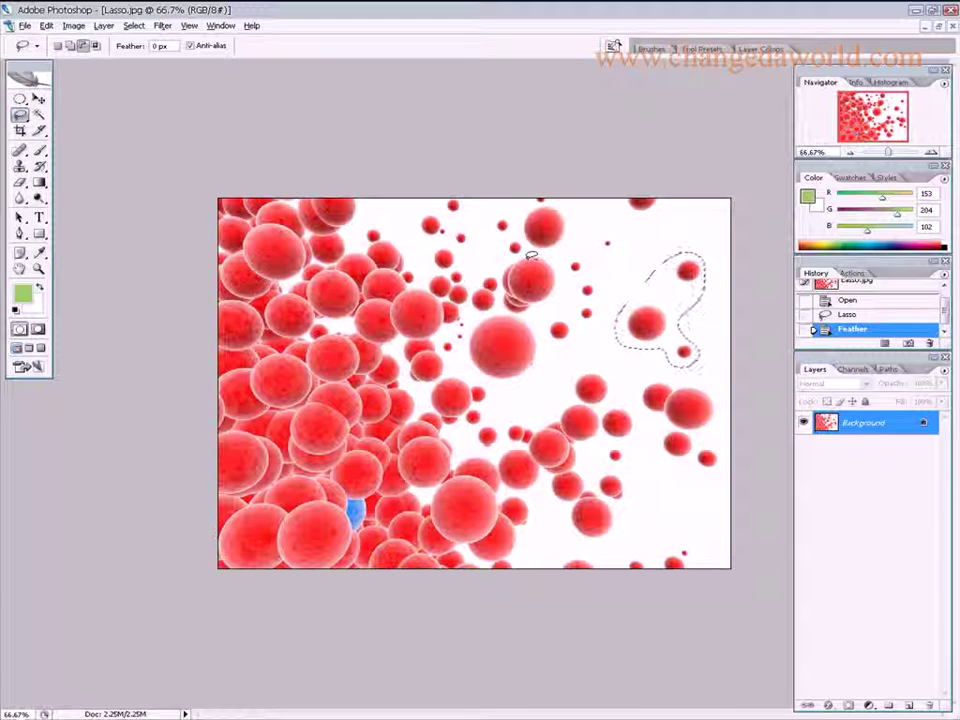
pyautogui.hotkey('alt', 'BackSpace')
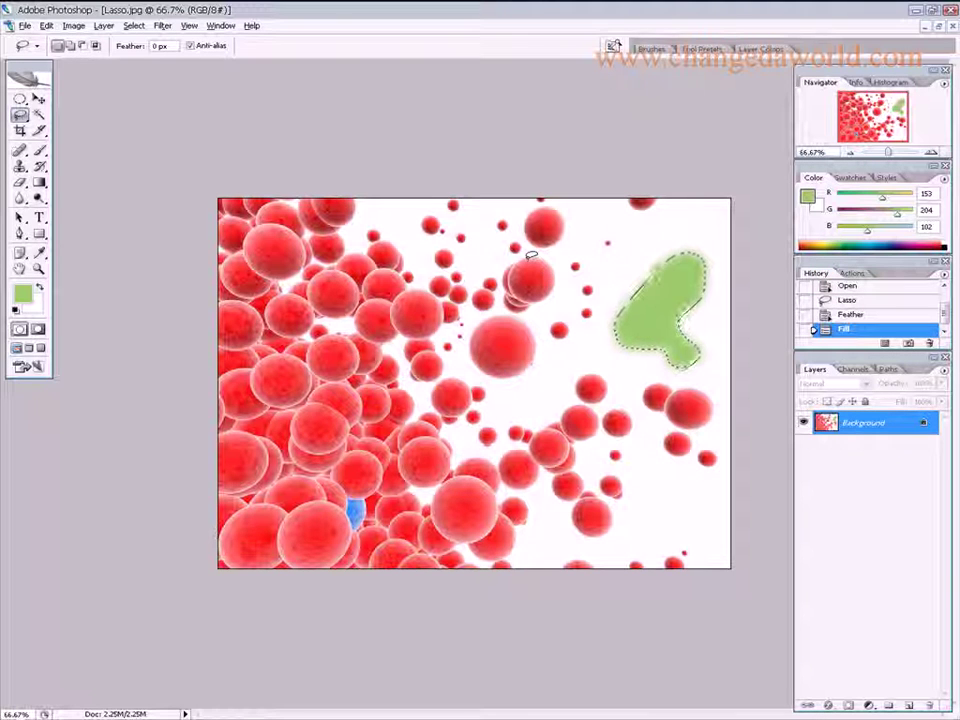
pyautogui.rightClick(670, 300)
pyautogui.click(684, 306)
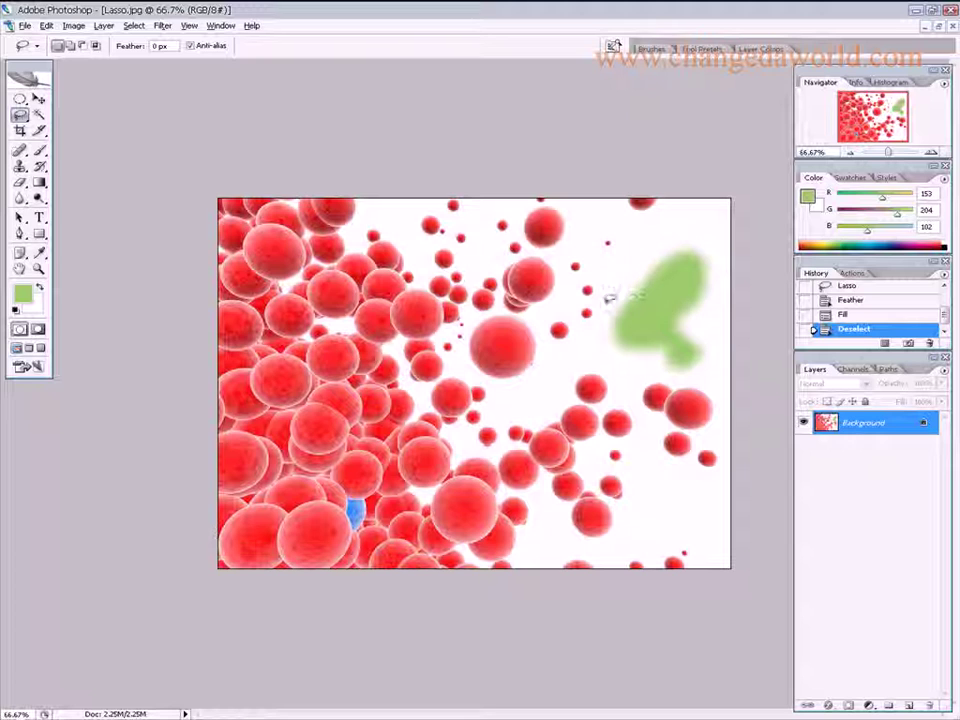
# Lasso the group of balls between the large central ball and the green shape, clear it and deselect.
pyautogui.moveTo(626, 284)
pyautogui.mouseDown()
pyautogui.moveTo(599, 253)
pyautogui.moveTo(505, 255)
pyautogui.moveTo(497, 264)
pyautogui.moveTo(504, 305)
pyautogui.moveTo(543, 322)
pyautogui.moveTo(549, 338)
pyautogui.moveTo(564, 342)
pyautogui.moveTo(619, 297)
pyautogui.mouseUp()
pyautogui.press('Delete')
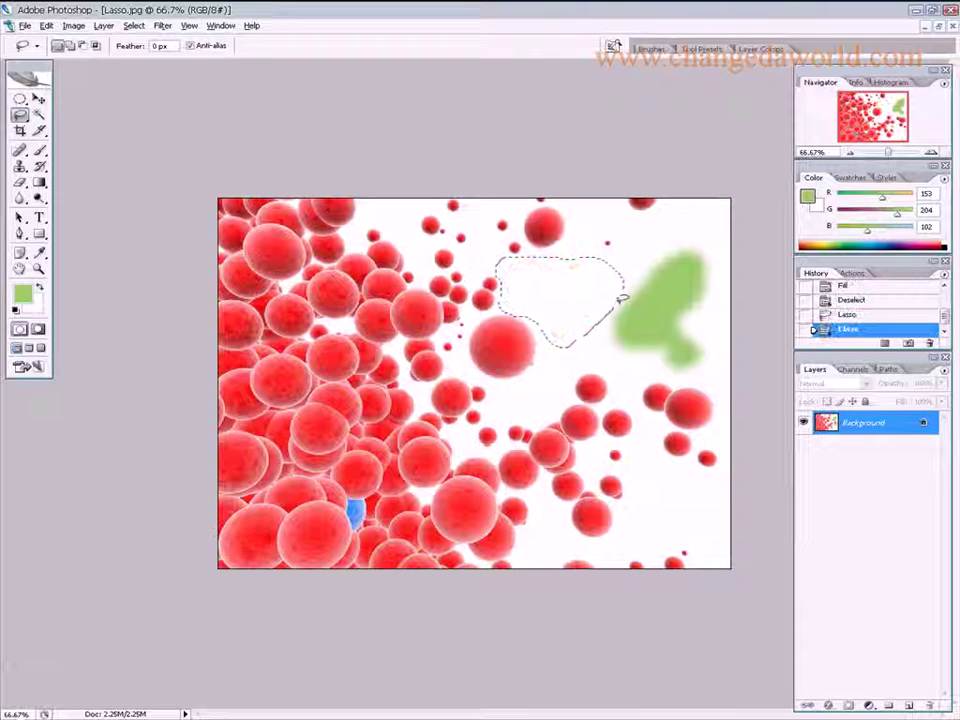
pyautogui.rightClick(569, 294)
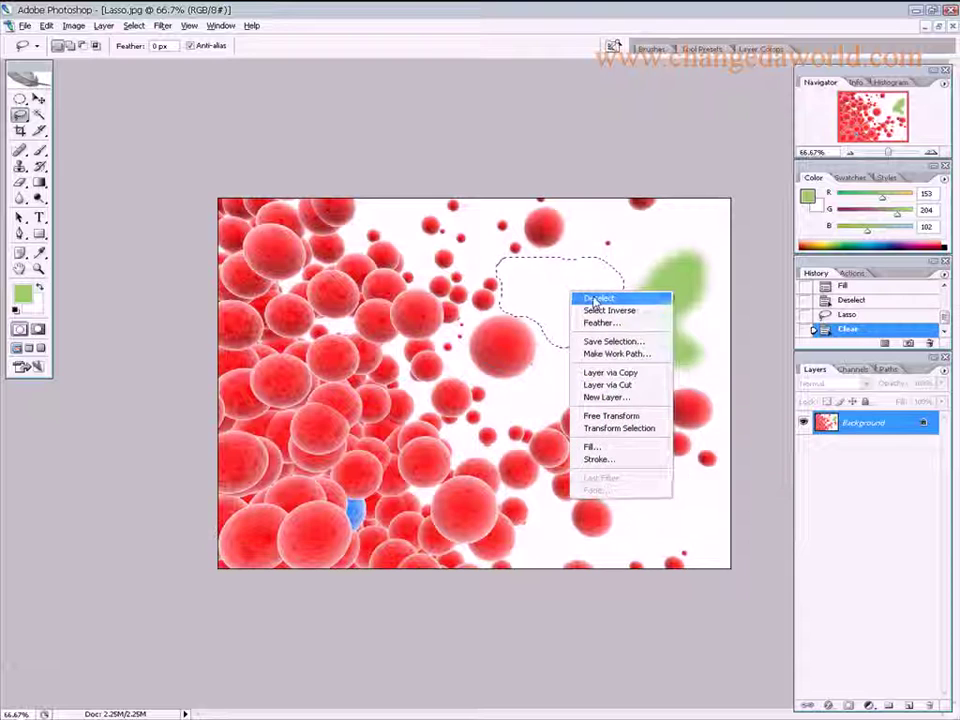
pyautogui.click(585, 299)
# Lasso around the blurred green shape, clear it from the image and deselect.
pyautogui.moveTo(659, 241)
pyautogui.mouseDown()
pyautogui.moveTo(589, 287)
pyautogui.moveTo(621, 343)
pyautogui.moveTo(664, 369)
pyautogui.moveTo(712, 364)
pyautogui.moveTo(722, 276)
pyautogui.moveTo(701, 238)
pyautogui.moveTo(682, 247)
pyautogui.mouseUp()
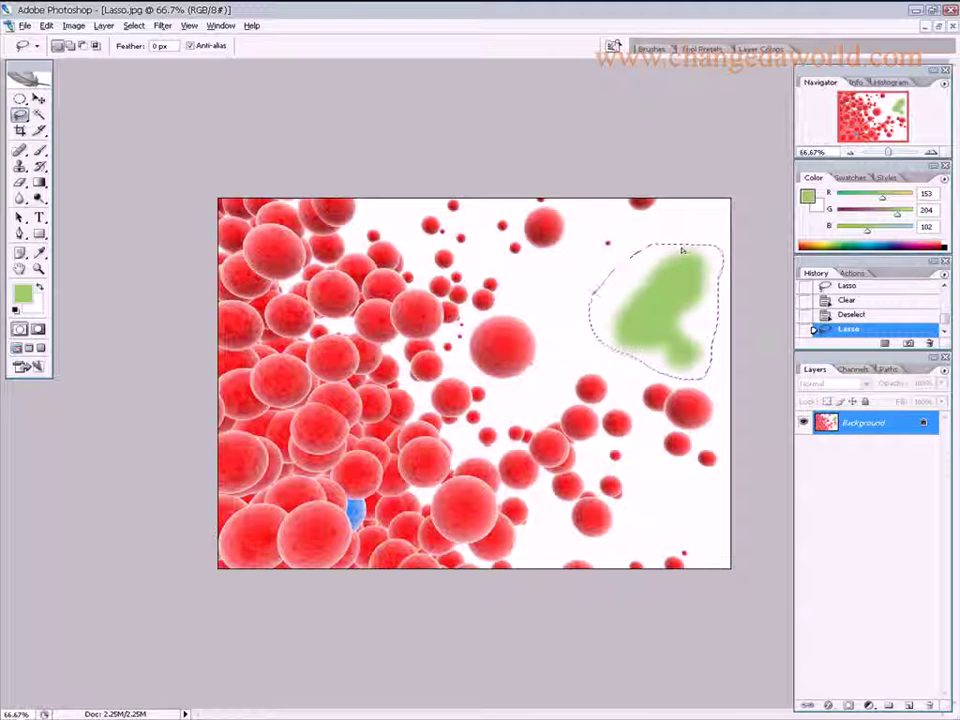
pyautogui.press('Delete')
pyautogui.rightClick(676, 294)
pyautogui.click(686, 299)
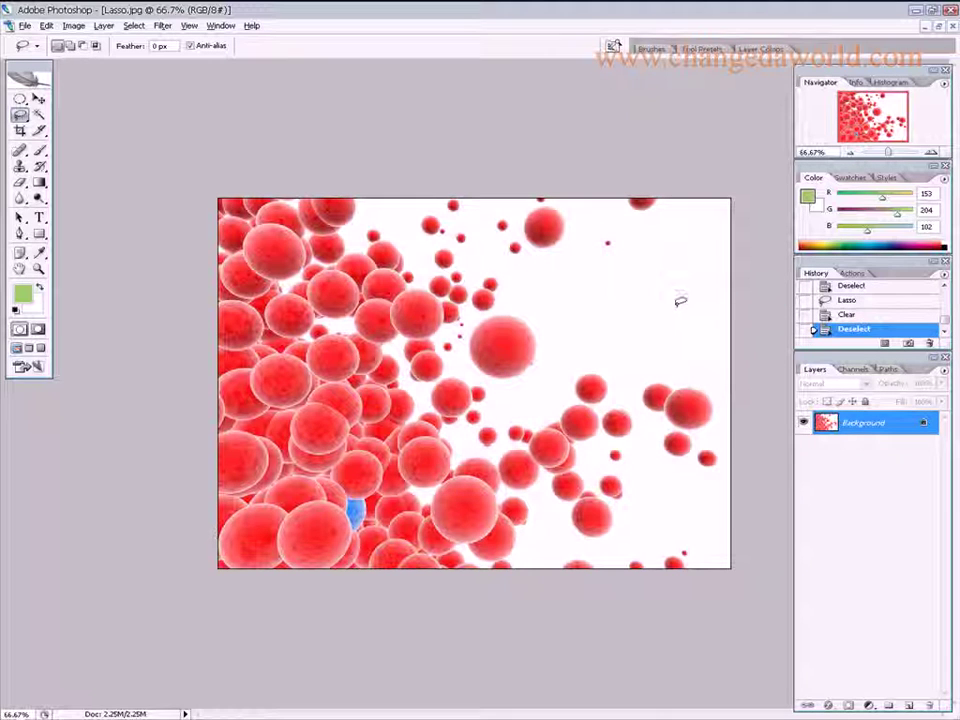
# Choose the Polygonal Lasso tool and close Lasso.jpg without saving its changes.
pyautogui.click(20, 114)
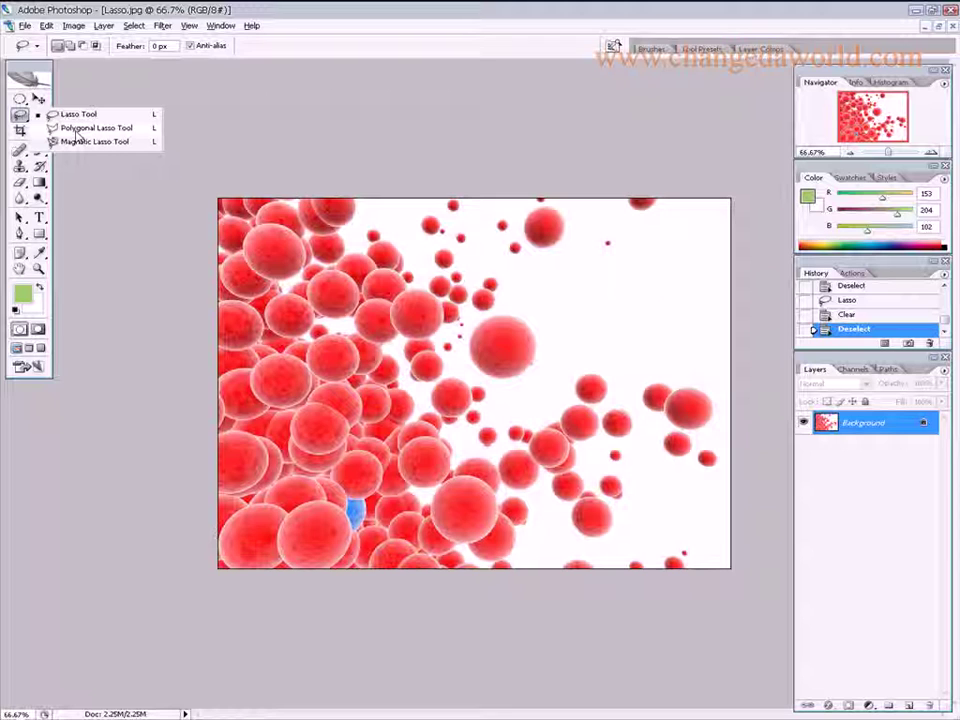
pyautogui.click(82, 129)
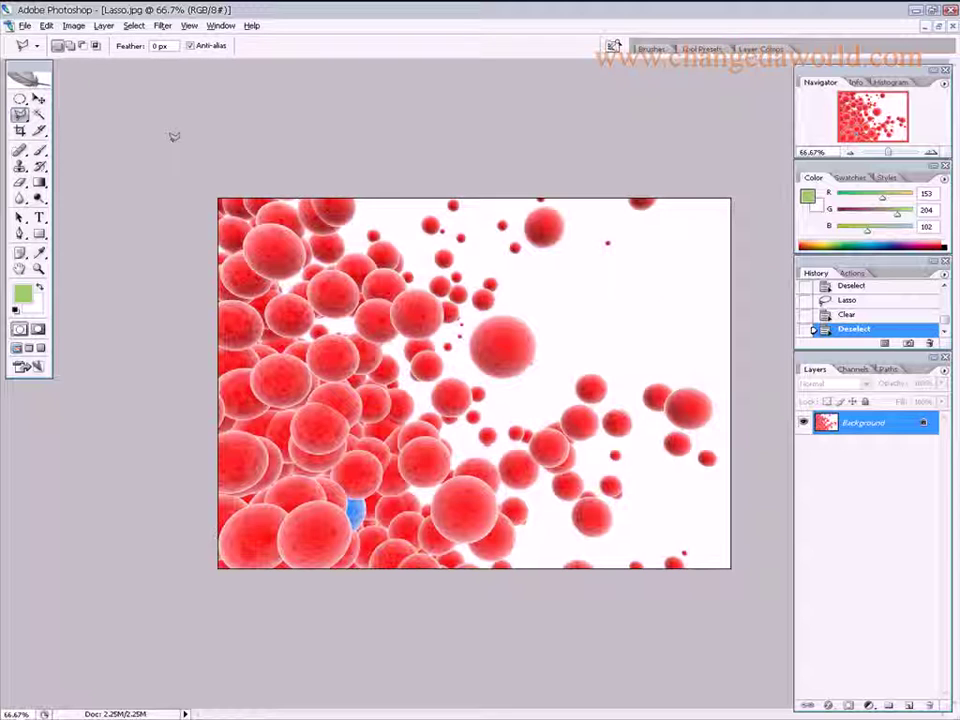
pyautogui.click(952, 27)
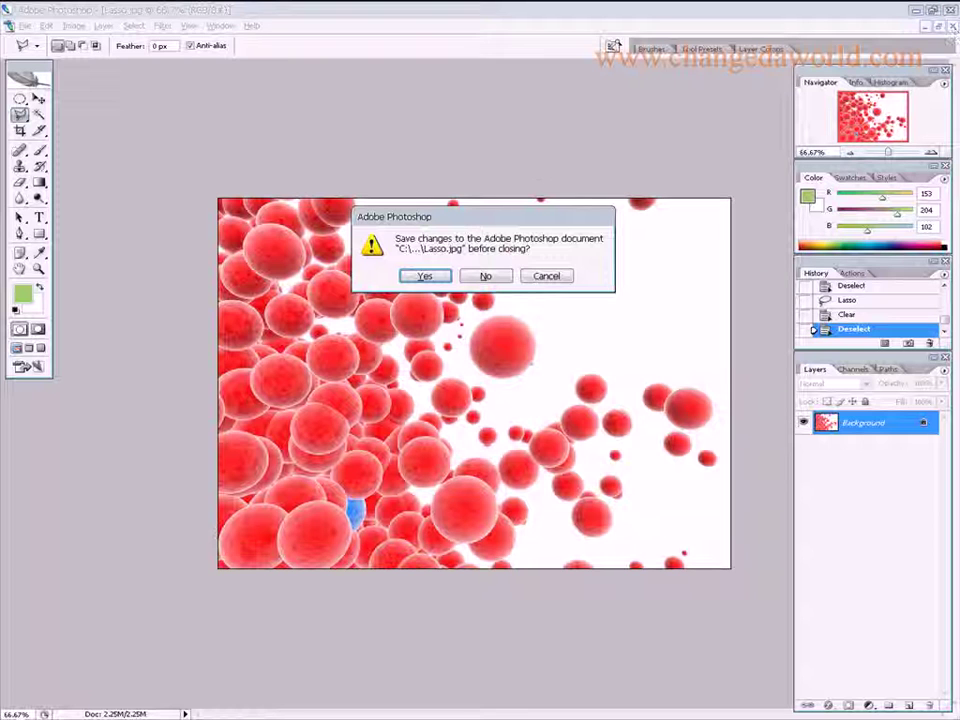
pyautogui.click(505, 279)
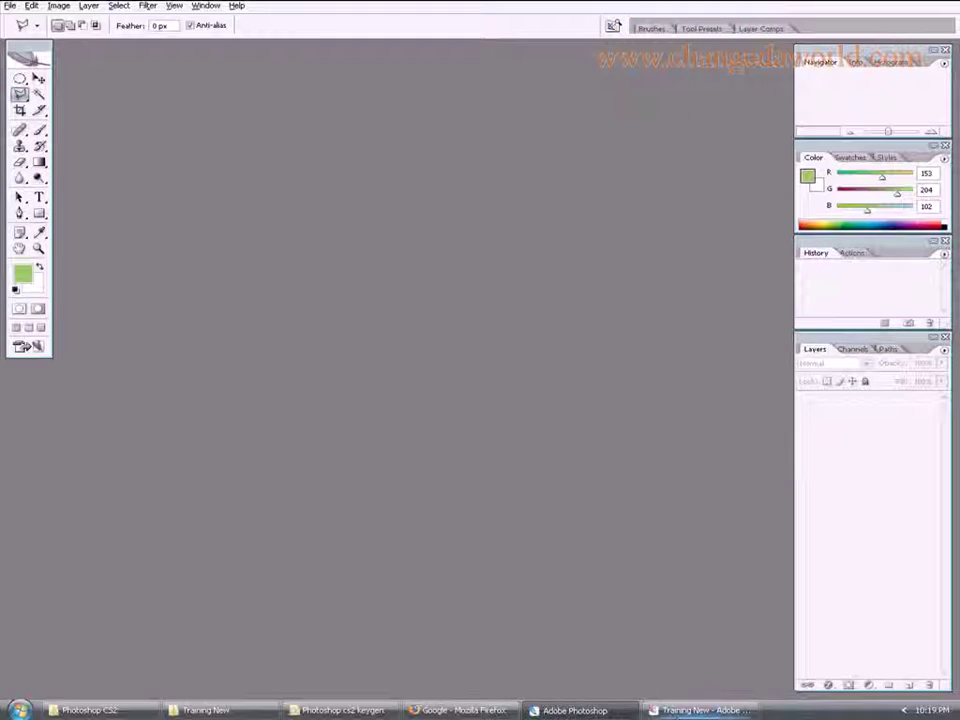
# Switch to Adobe Bridge, open the iphone image in Photoshop and maximize its document window.
pyautogui.hotkey('alt', 'Tab')
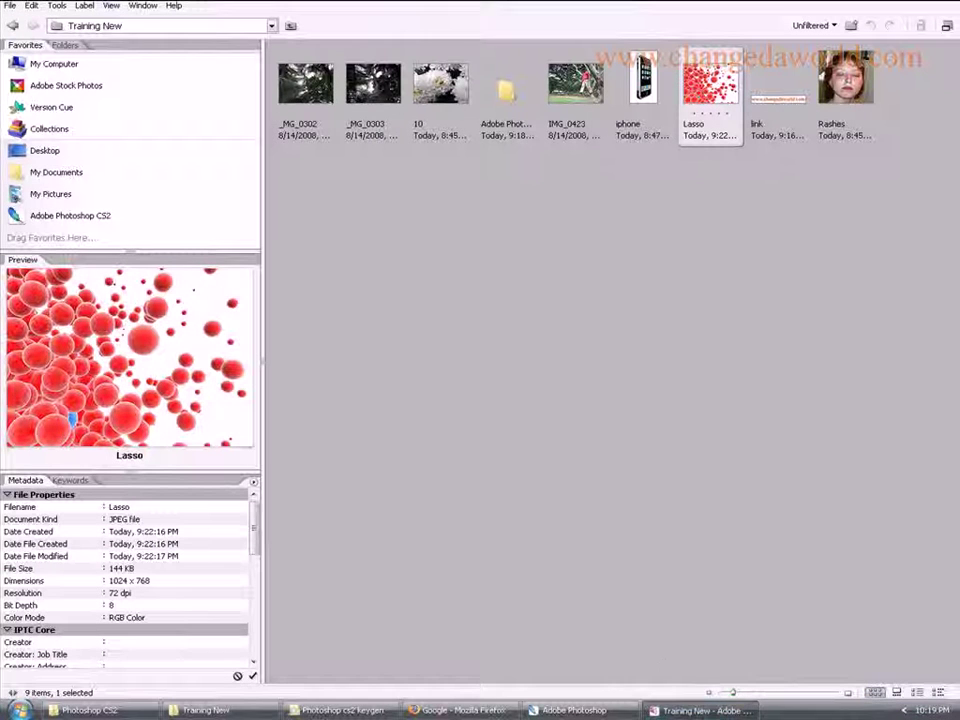
pyautogui.click(655, 100)
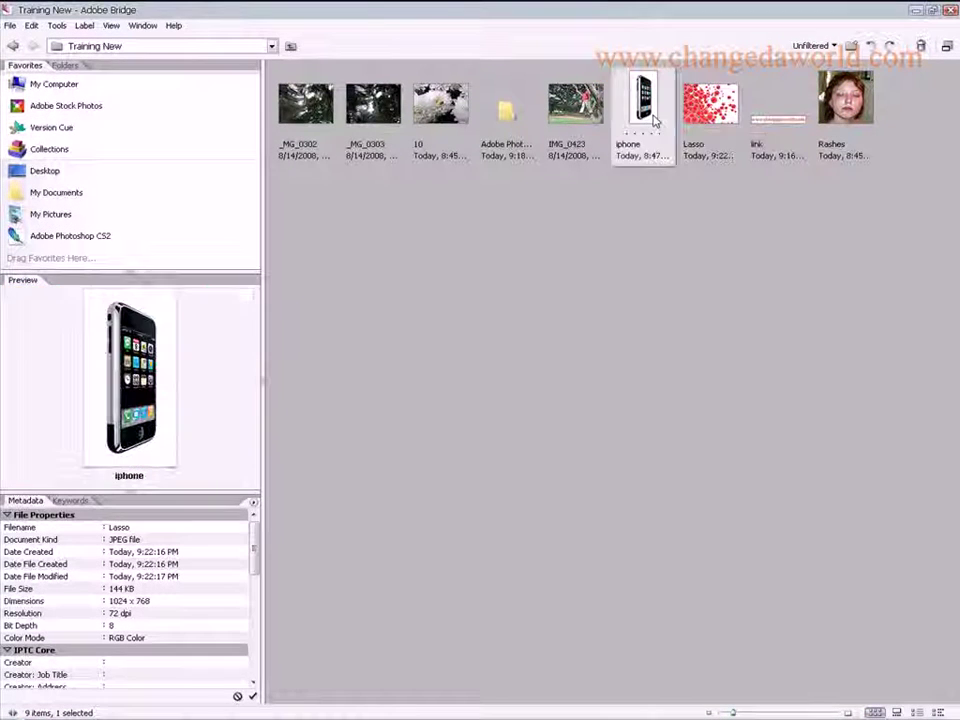
pyautogui.doubleClick(645, 105)
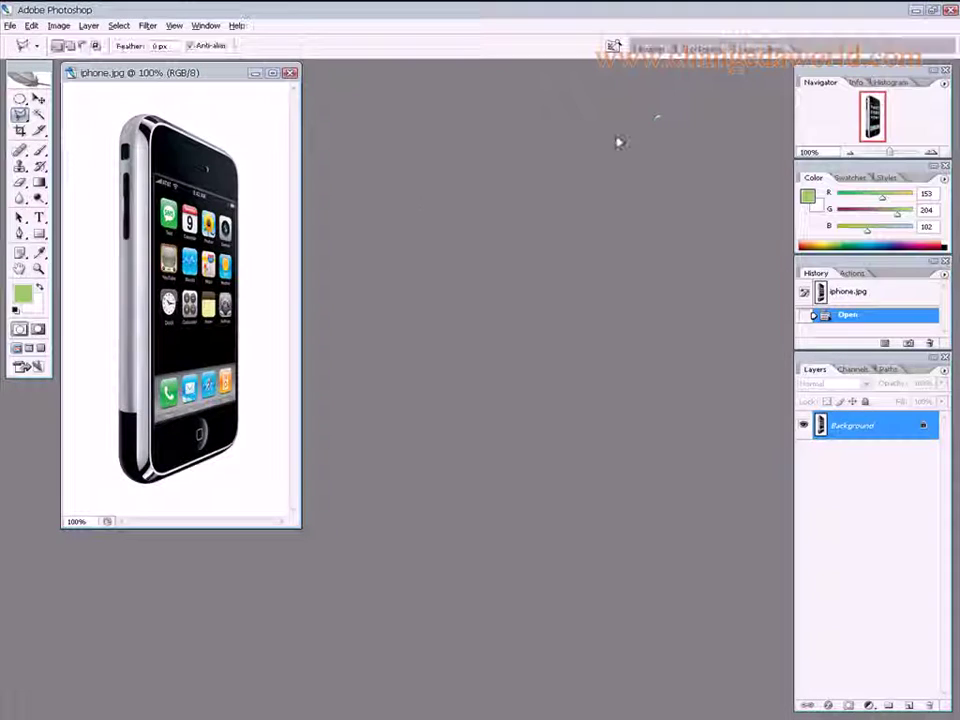
pyautogui.click(272, 73)
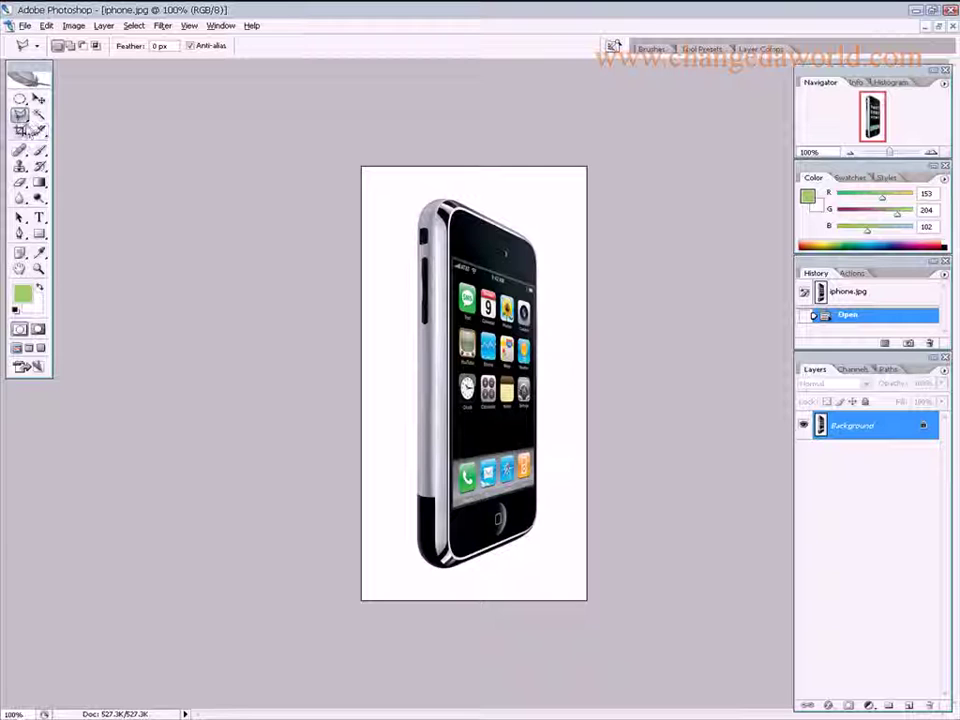
# Trace the phone's outline with the Polygonal Lasso and close the selection at its starting point.
pyautogui.click(20, 114)
pyautogui.click(90, 128)
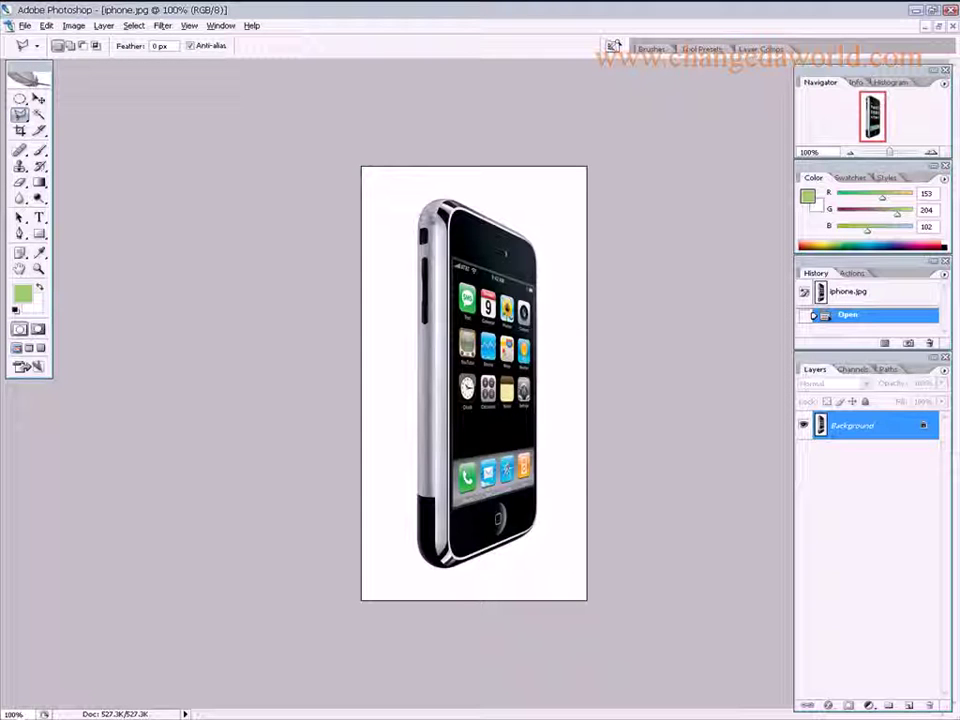
pyautogui.click(38, 268)
pyautogui.moveTo(330, 174); pyautogui.dragTo(529, 599)
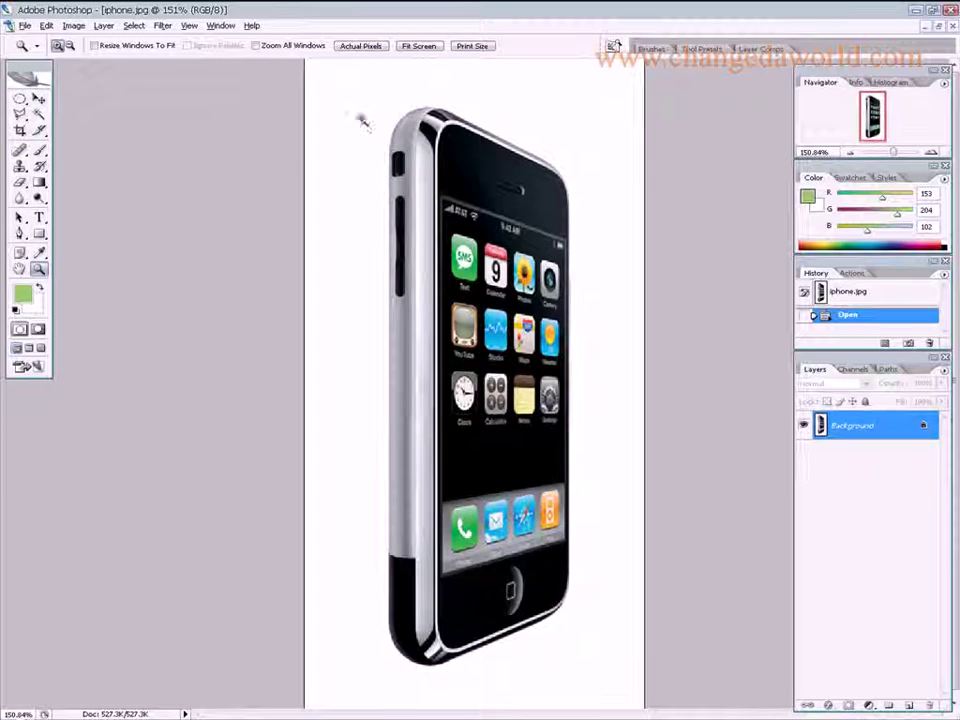
pyautogui.click(20, 96)
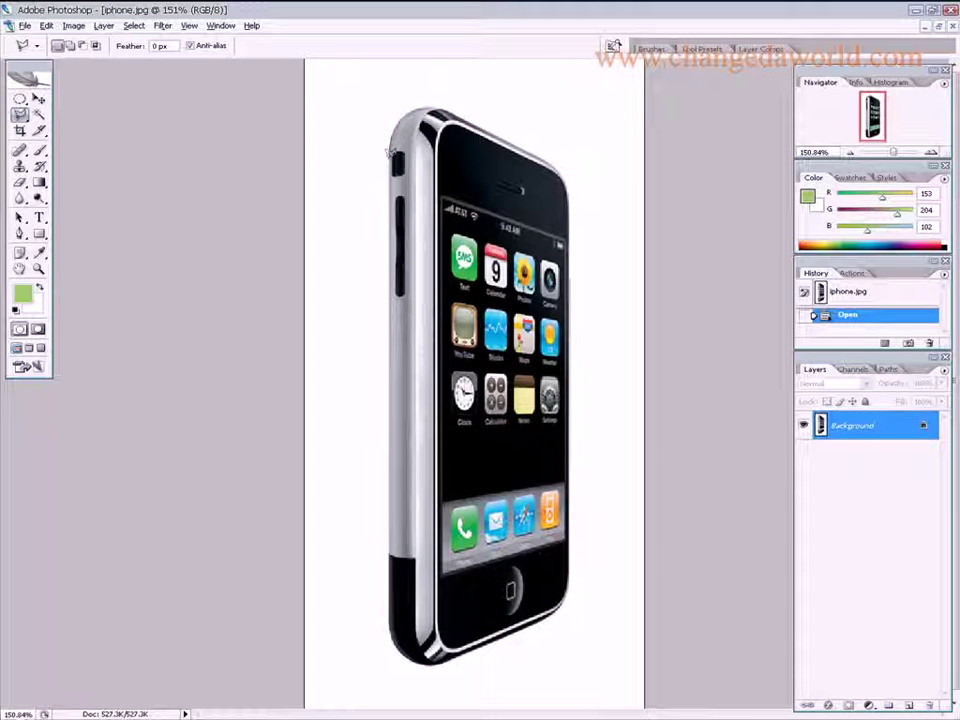
pyautogui.click(391, 150)
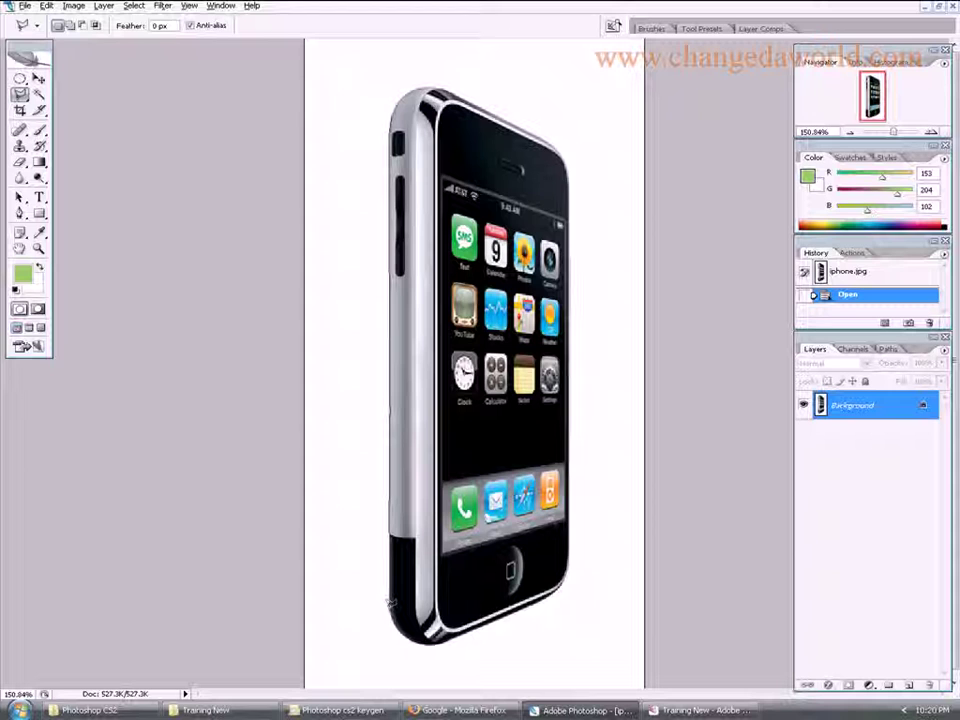
pyautogui.moveTo(407, 566); pyautogui.dragTo(407, 561)
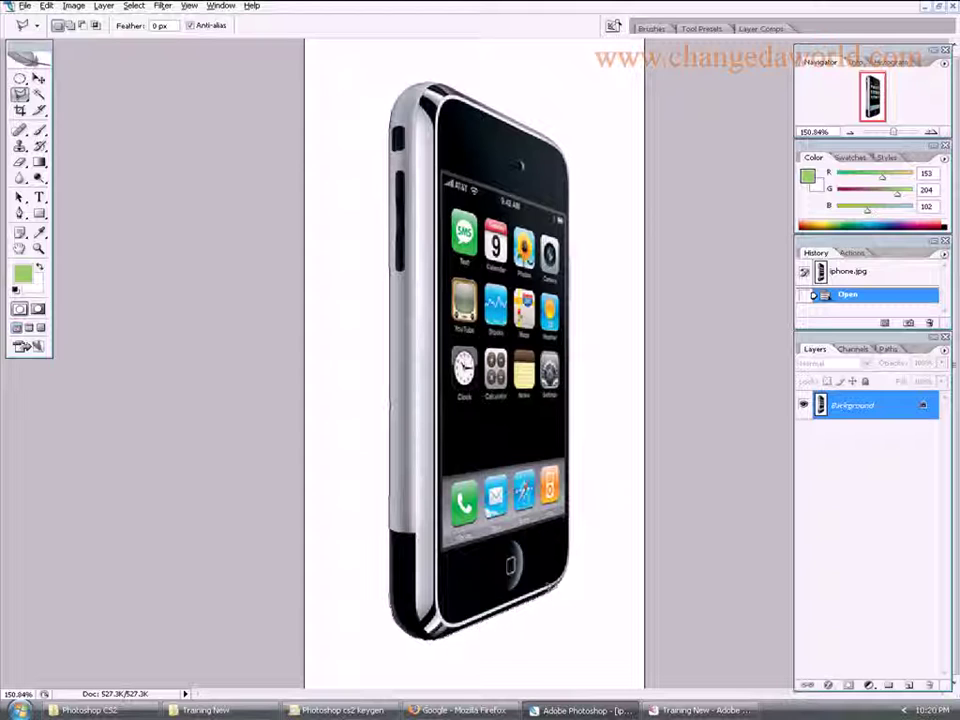
pyautogui.click(550, 588)
pyautogui.click(568, 554)
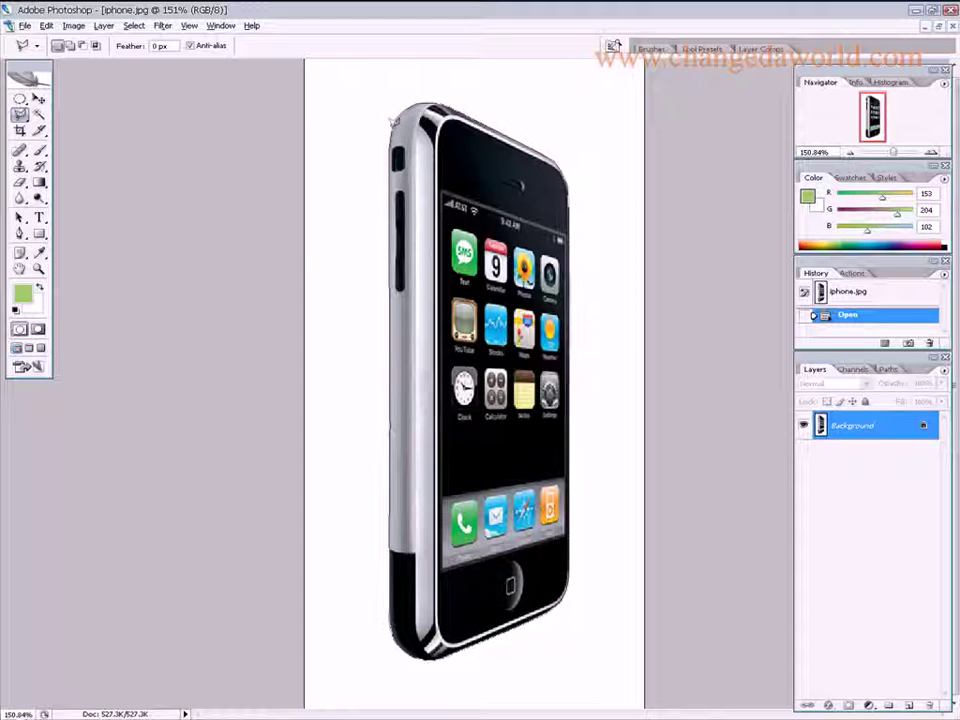
pyautogui.click(392, 122)
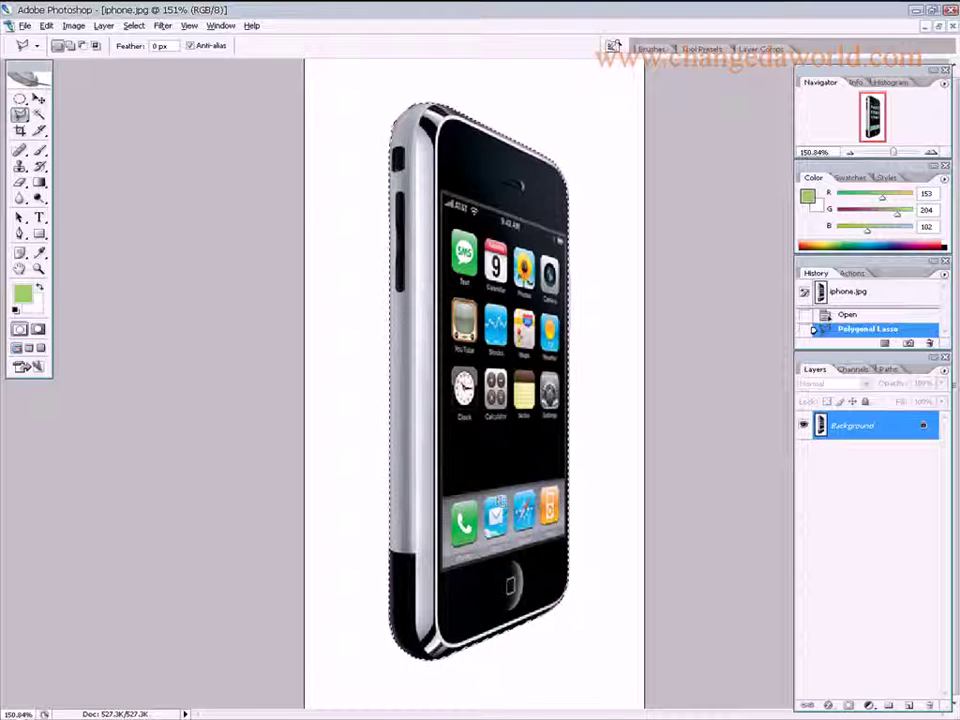
# Add a new layer above the Background and name it Colour.
pyautogui.click(39, 268)
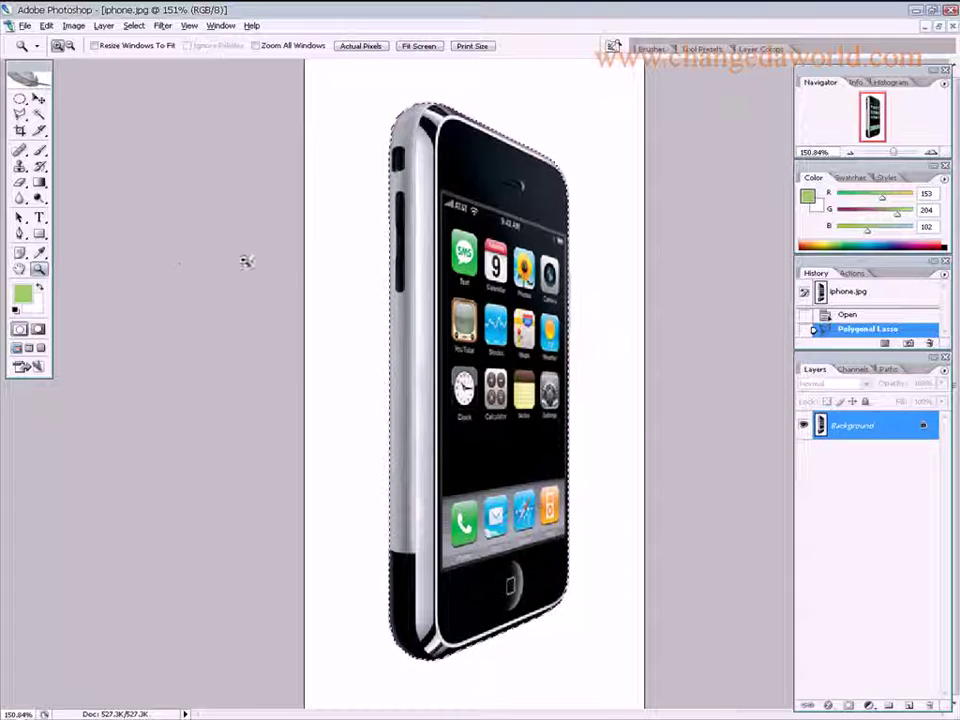
pyautogui.keyDown('alt'); pyautogui.click(369, 215); pyautogui.keyUp('alt')
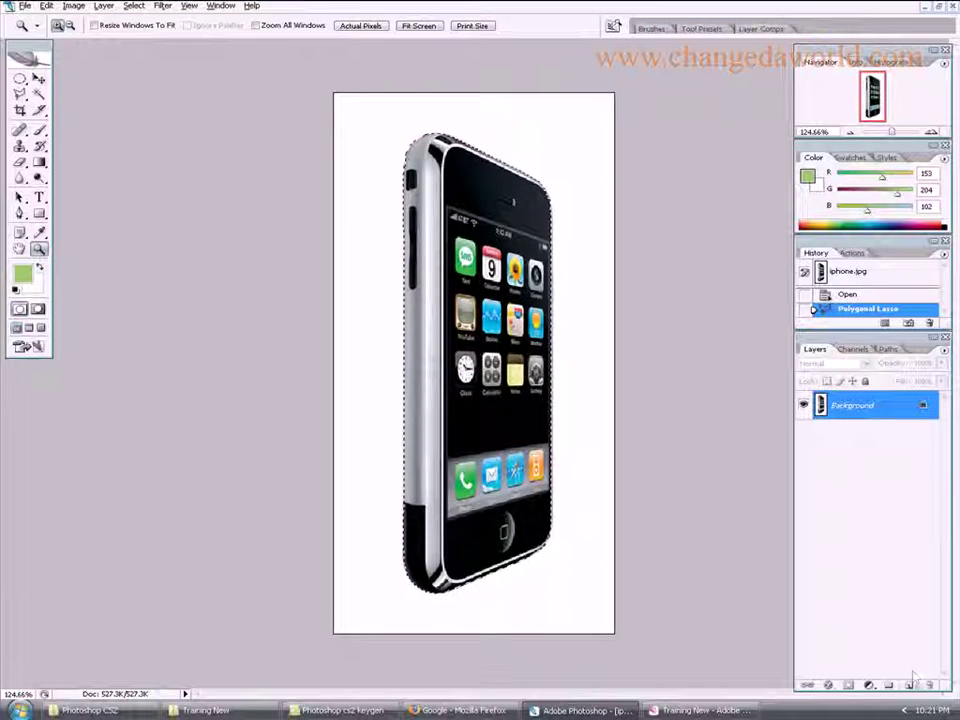
pyautogui.click(909, 687)
pyautogui.doubleClick(848, 405)
pyautogui.write('Cel')
pyautogui.write('ou')
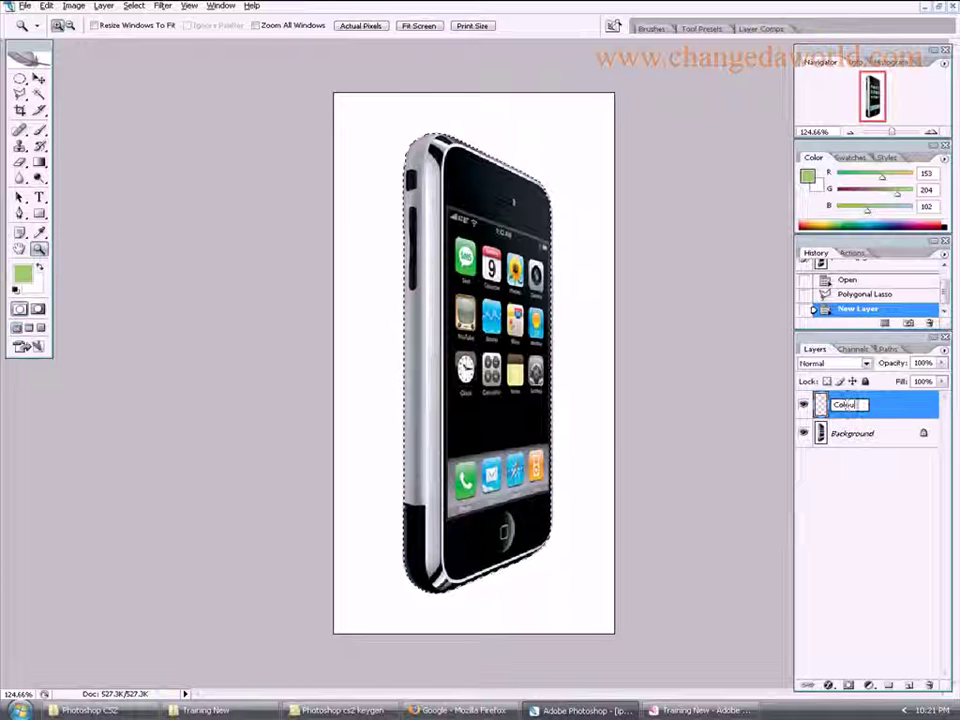
pyautogui.write('r')
pyautogui.press('Return')
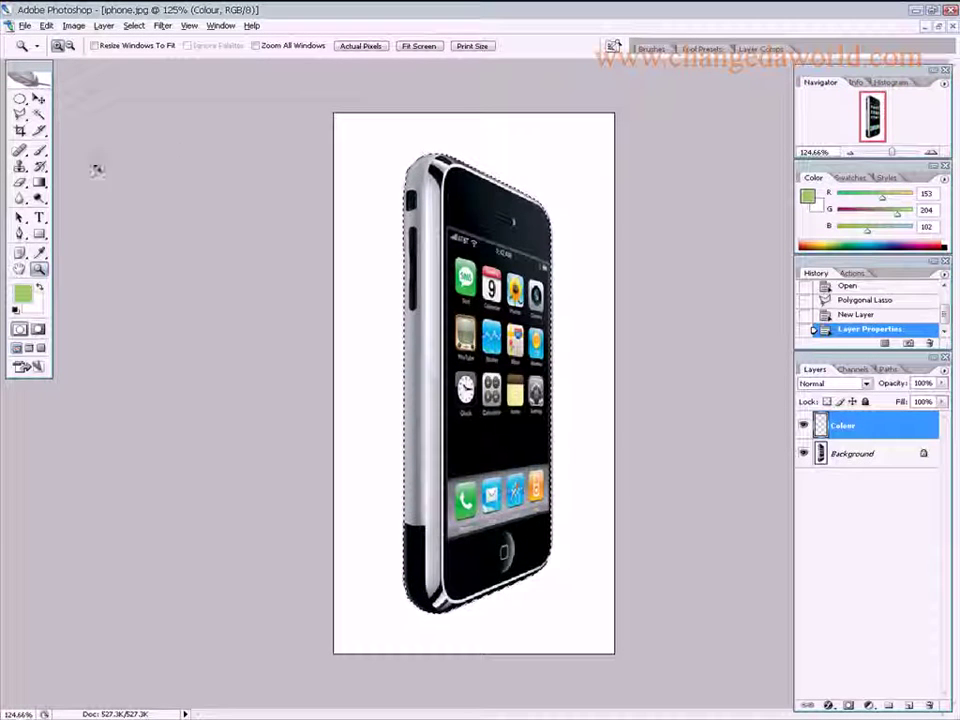
# Invert the phone selection to cover the surrounding background and feather its edge.
pyautogui.click(19, 93)
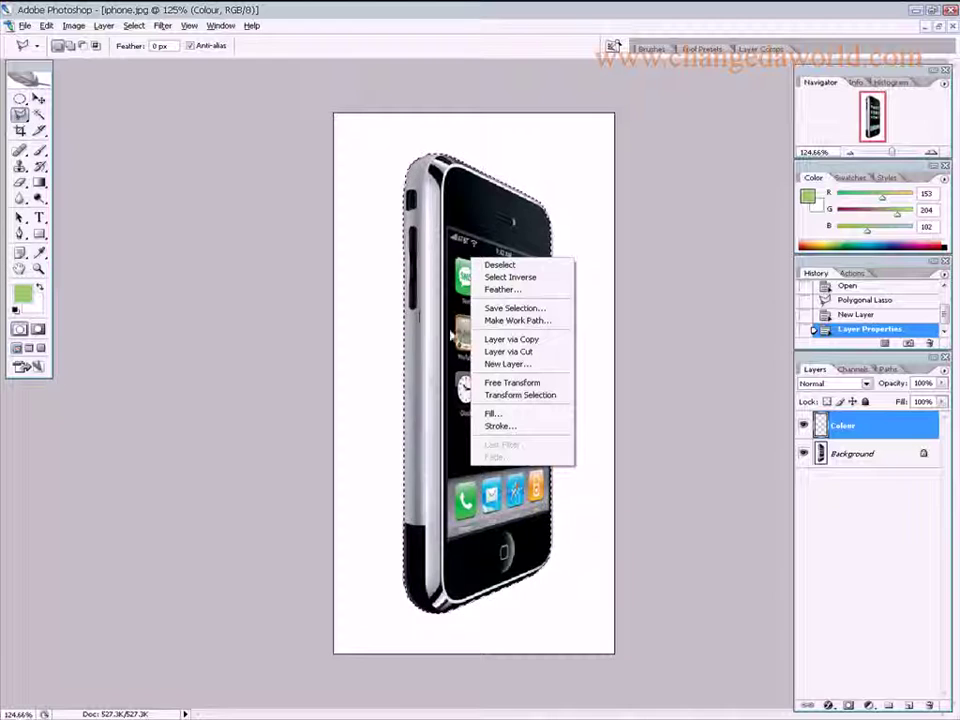
pyautogui.click(508, 278)
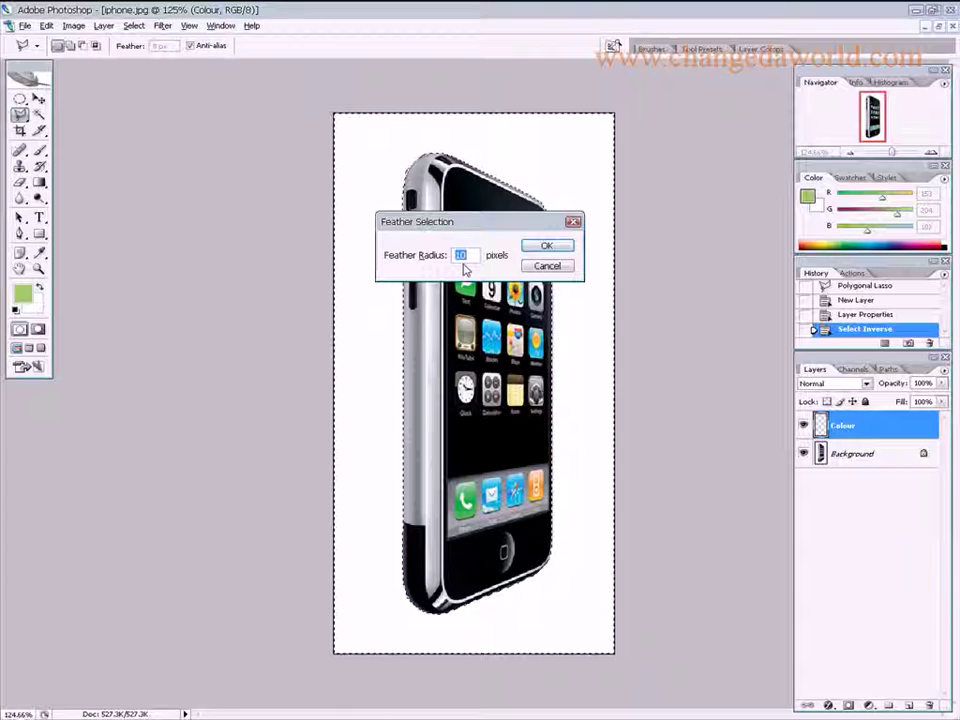
pyautogui.press('Return')
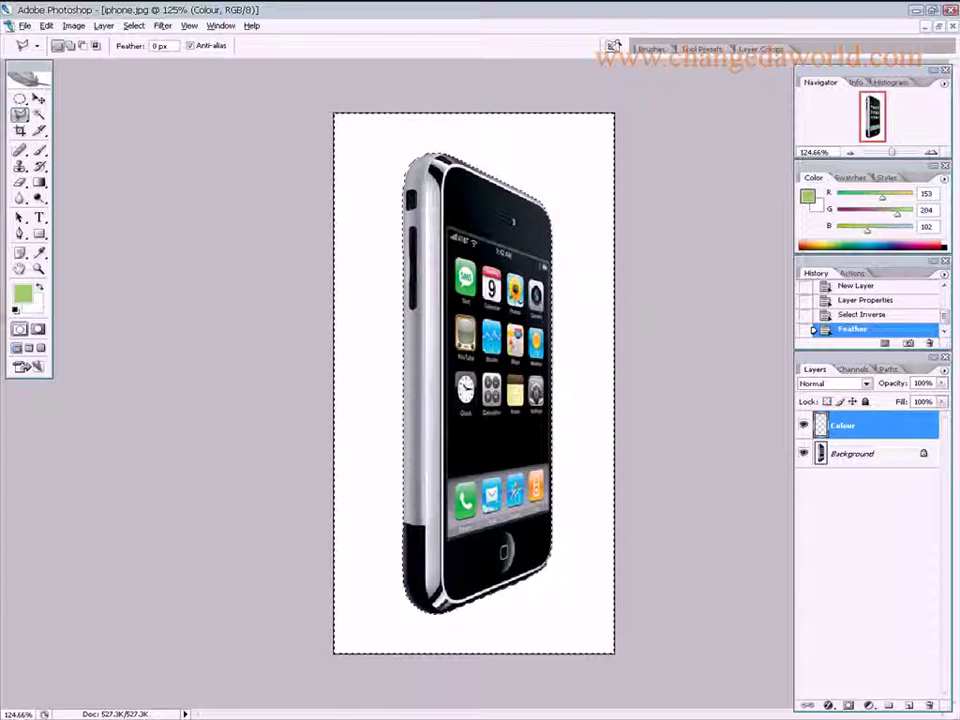
# Set the foreground color to dark red 660000.
pyautogui.click(22, 292)
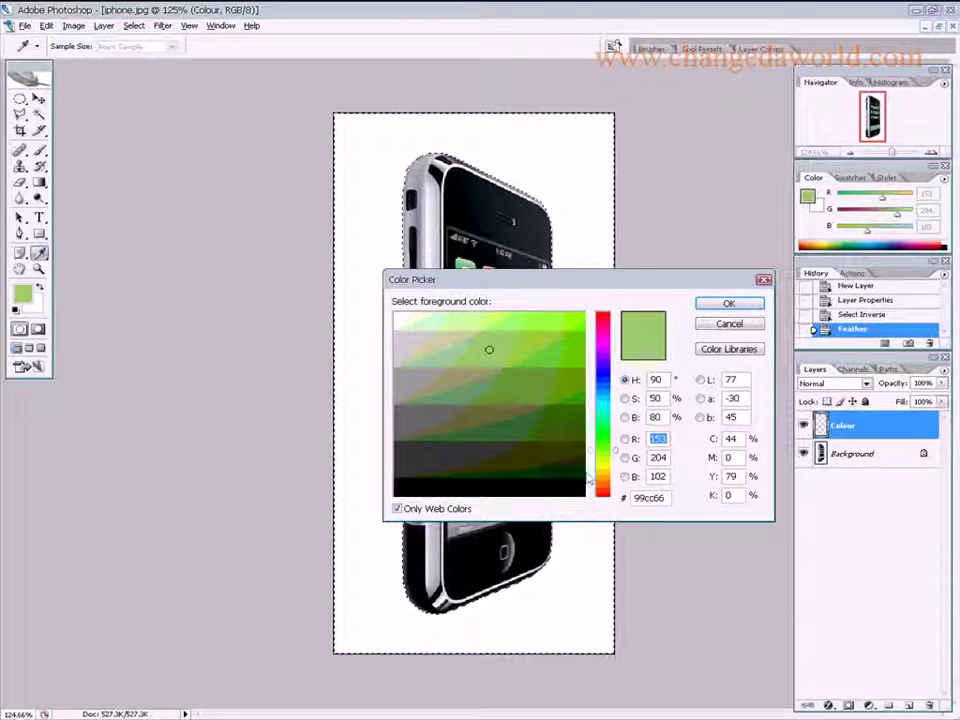
pyautogui.moveTo(590, 478); pyautogui.dragTo(592, 490)
pyautogui.click(581, 434)
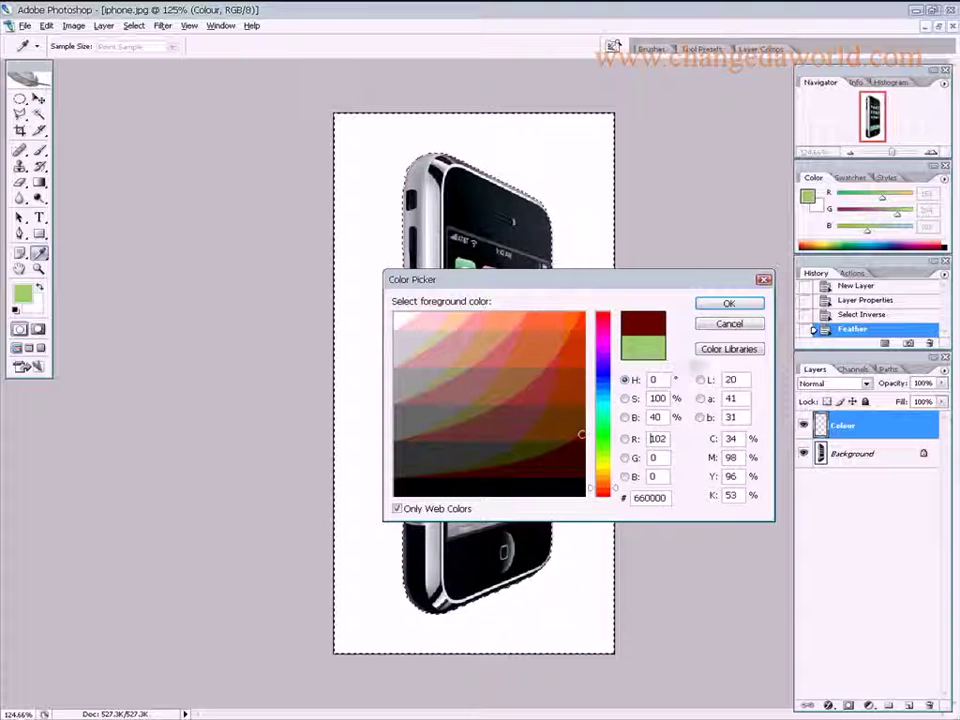
pyautogui.click(728, 304)
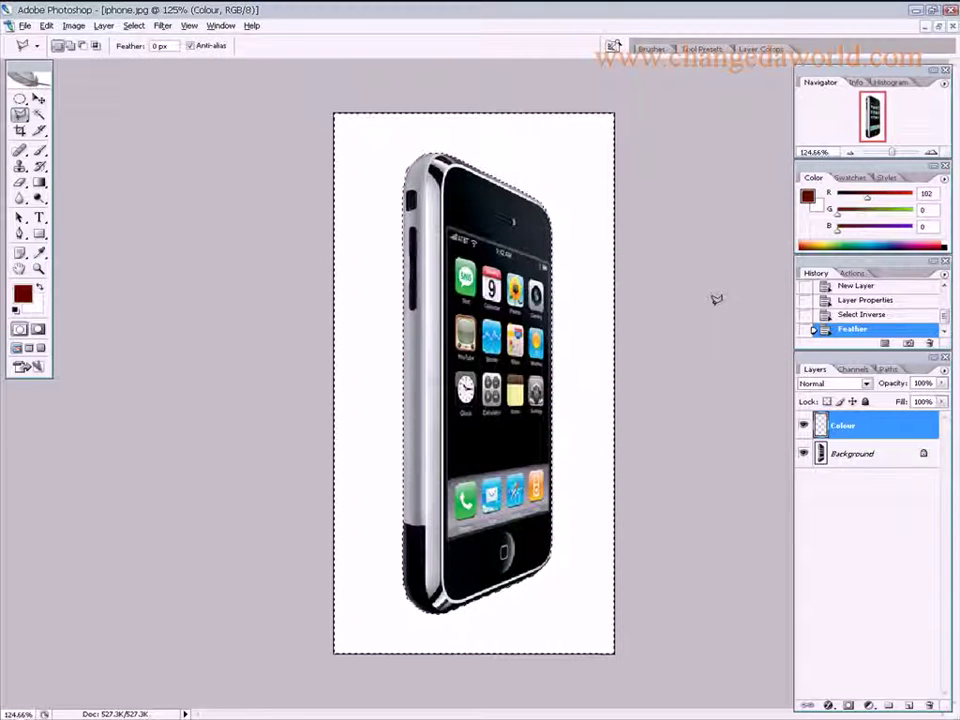
# Fill the selected area around the phone with the foreground color in Normal mode at 100% opacity, and deselect.
pyautogui.rightClick(582, 359)
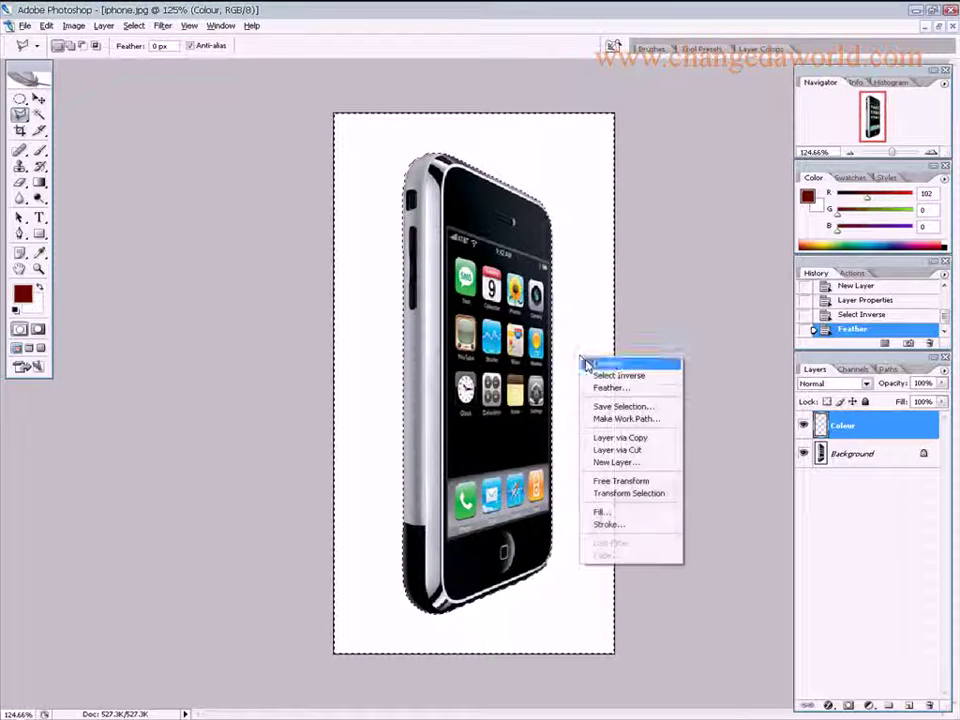
pyautogui.click(600, 513)
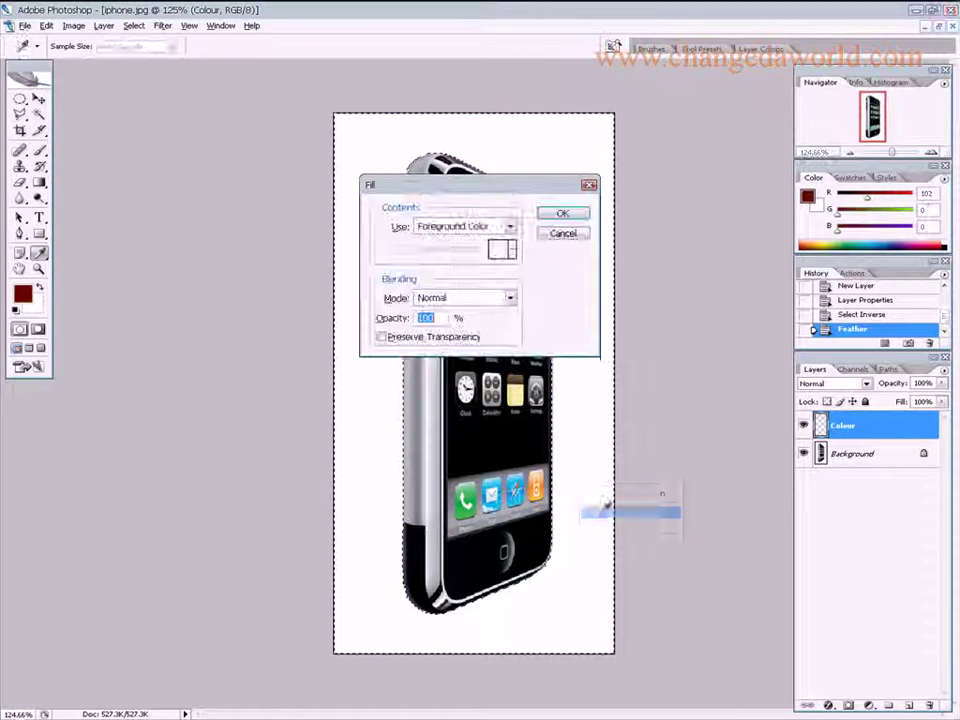
pyautogui.click(565, 216)
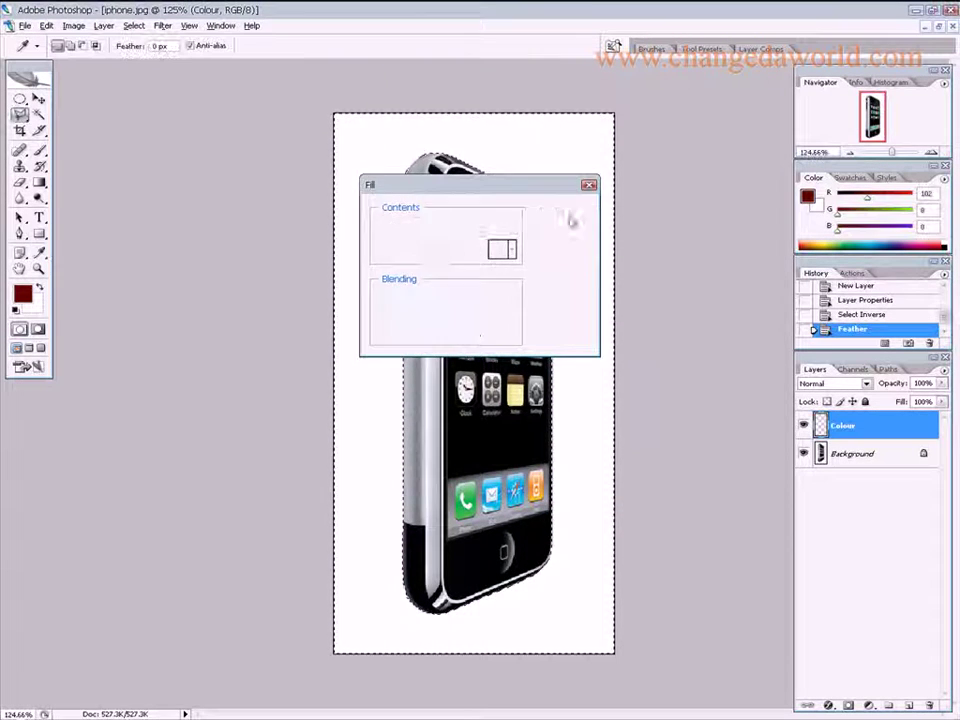
pyautogui.rightClick(568, 295)
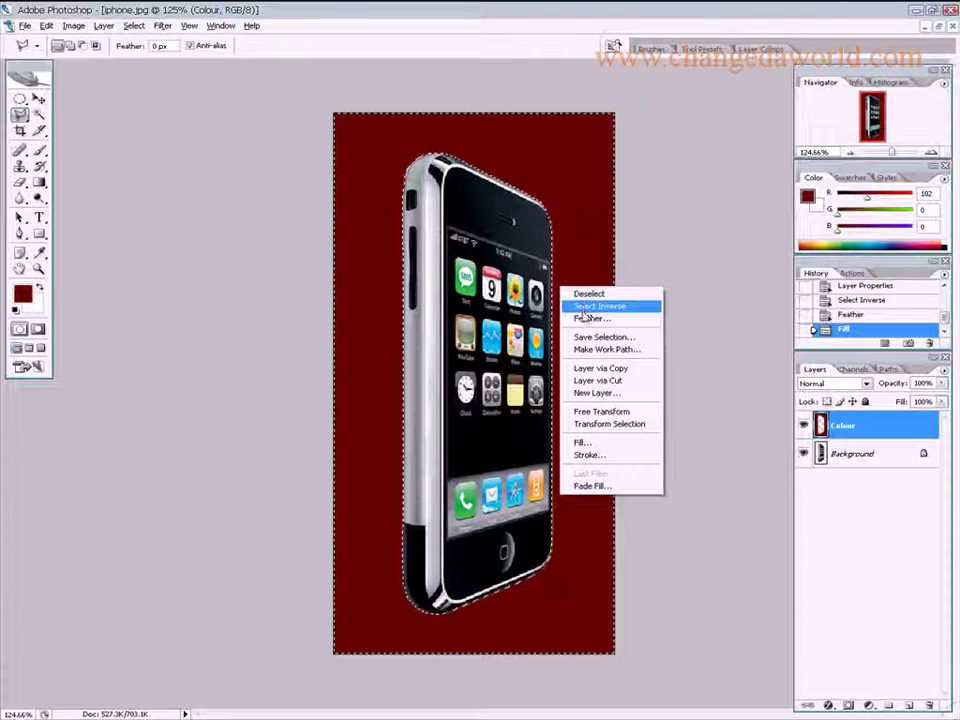
pyautogui.click(589, 293)
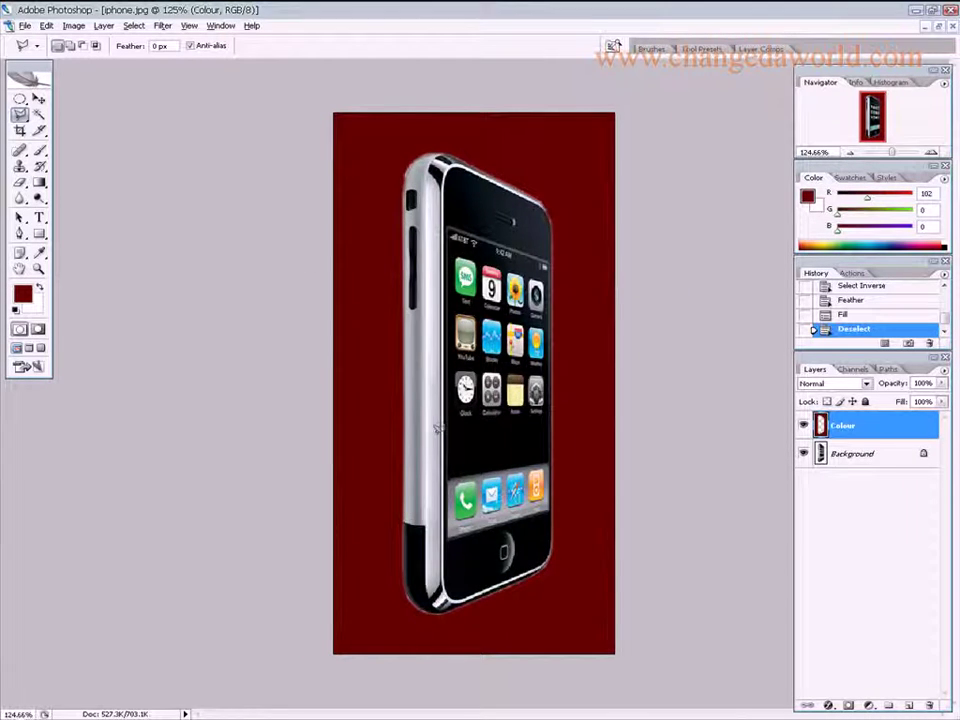
pyautogui.hotkey('ctrl', '-')
pyautogui.scroll(2, 437, 428)
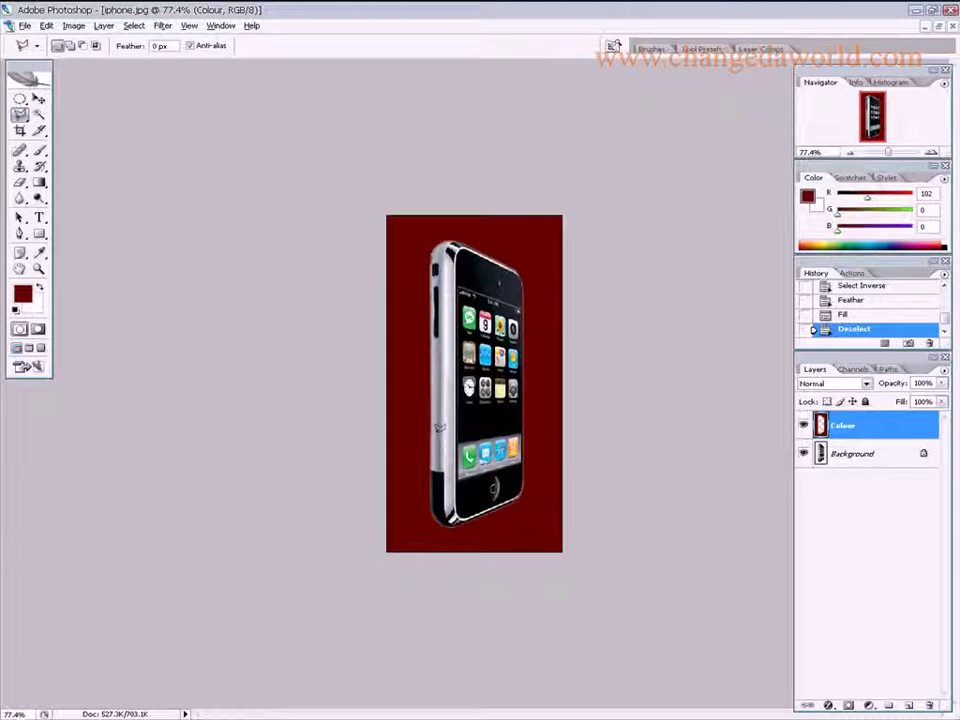
pyautogui.scroll(1, 447, 452)
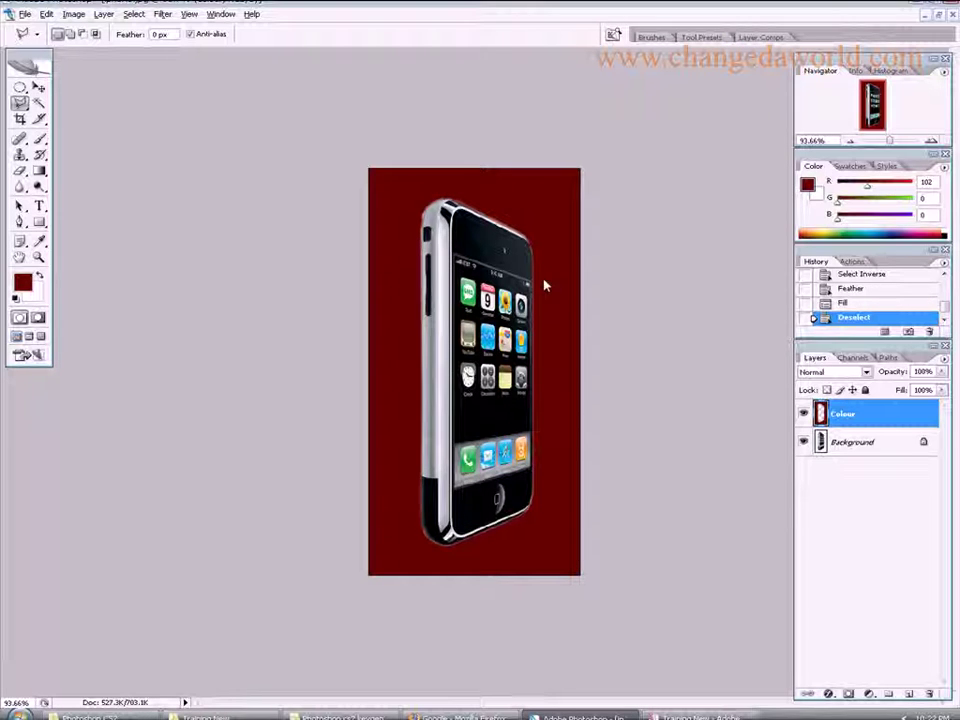
pyautogui.hotkey('ctrl', 'z')
pyautogui.hotkey('ctrl', 'z')
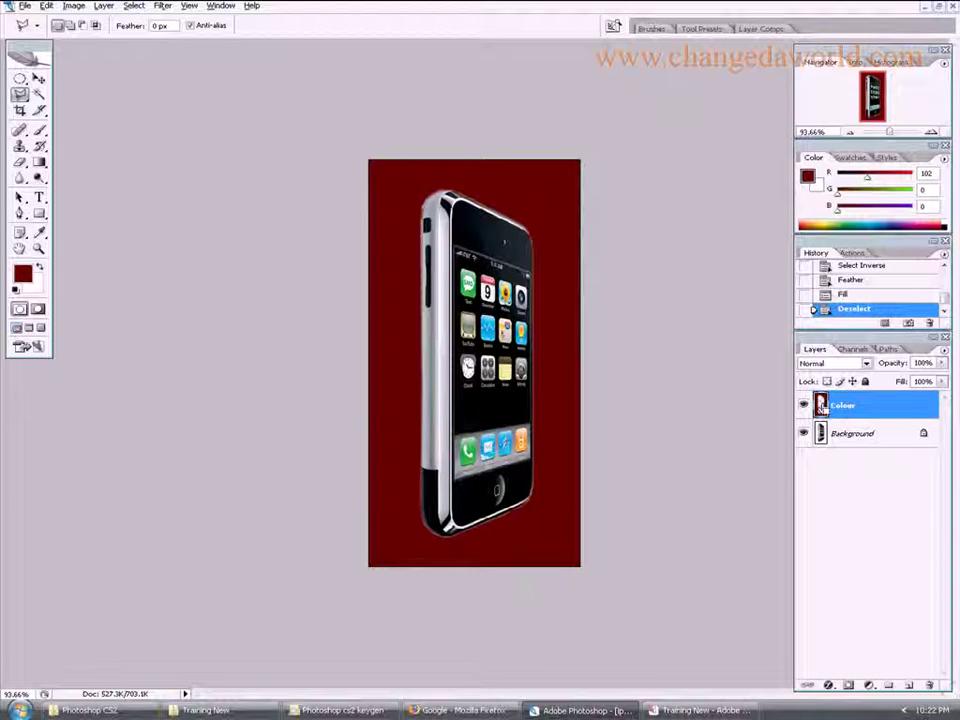
# Load the Colour layer's filled area as a selection and set the foreground color to bright red ff0000.
pyautogui.keyDown('ctrl'); pyautogui.click(820, 403); pyautogui.keyUp('ctrl')
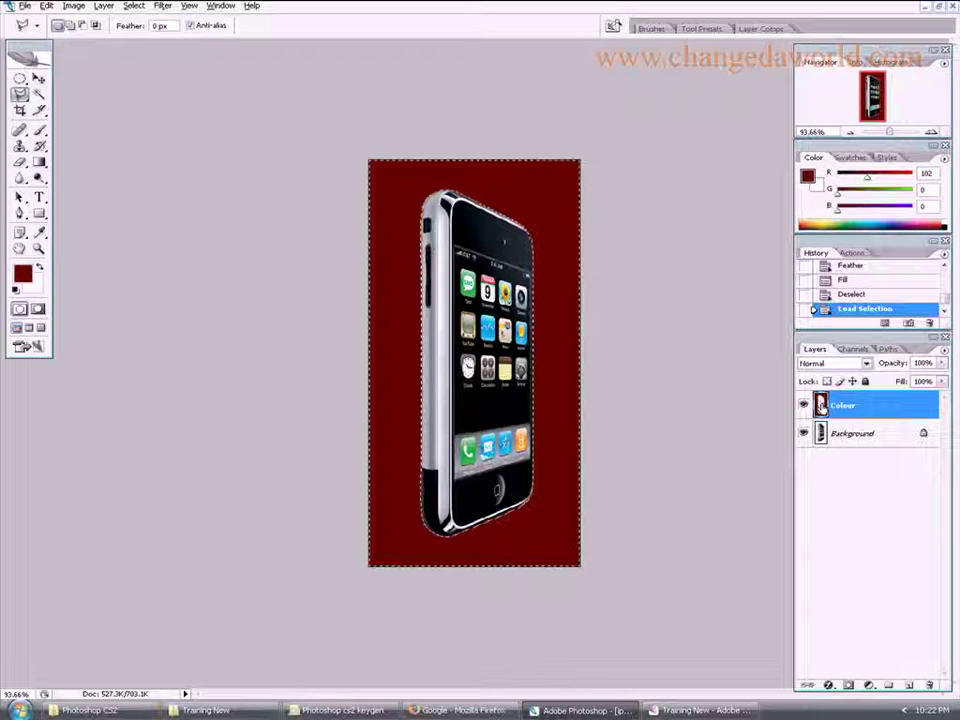
pyautogui.click(22, 273)
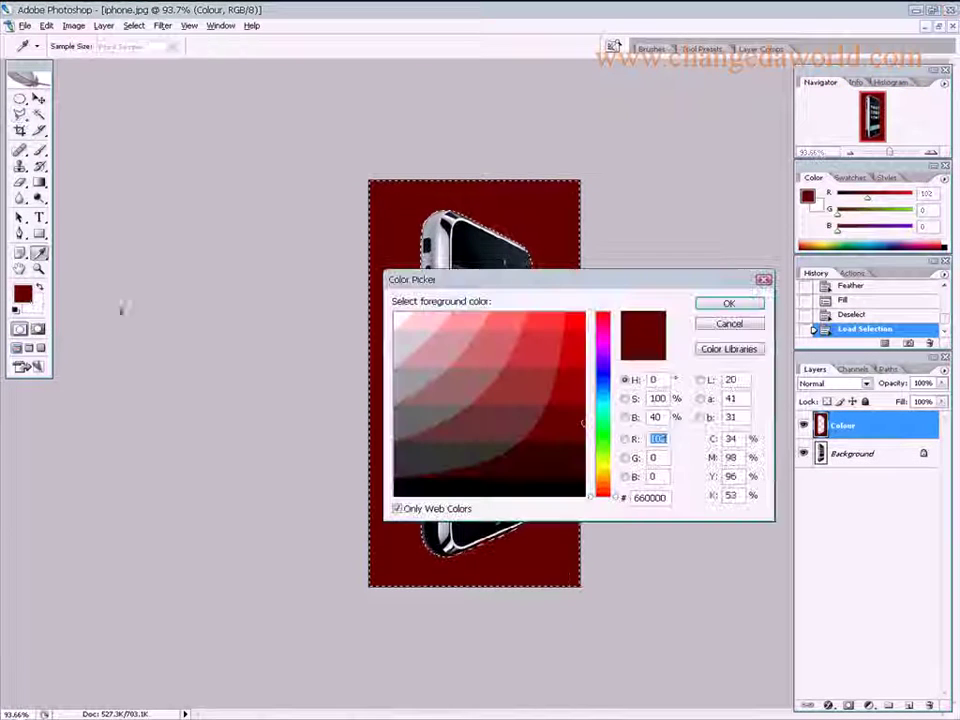
pyautogui.write('255')
pyautogui.click(717, 300)
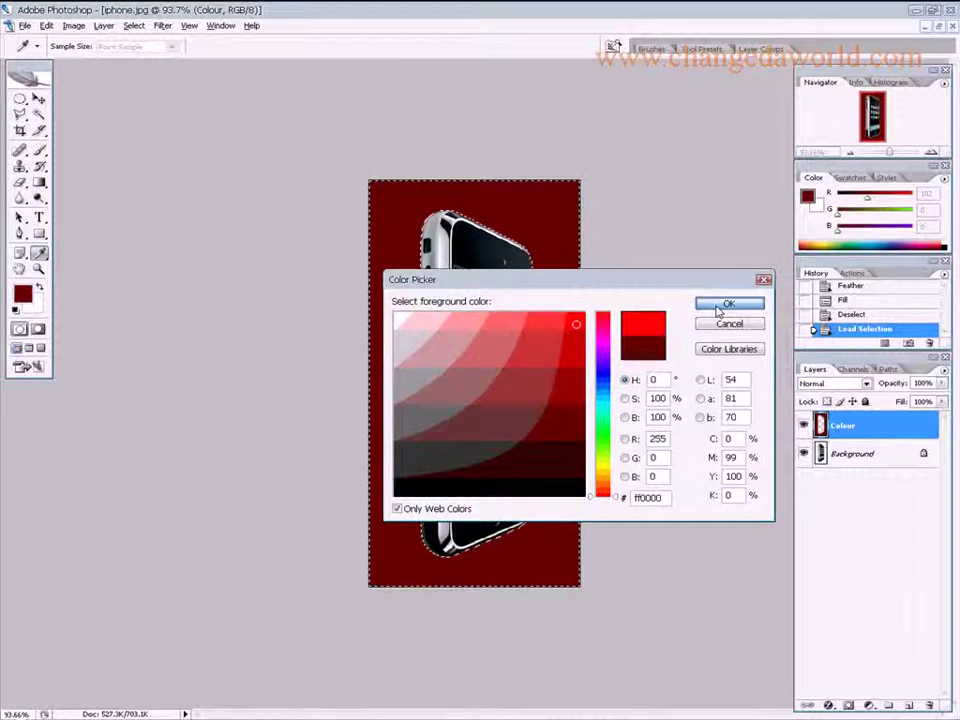
# Fill the loaded selection on the Colour layer with the bright red foreground color and deselect.
pyautogui.hotkey('alt', 'BackSpace')
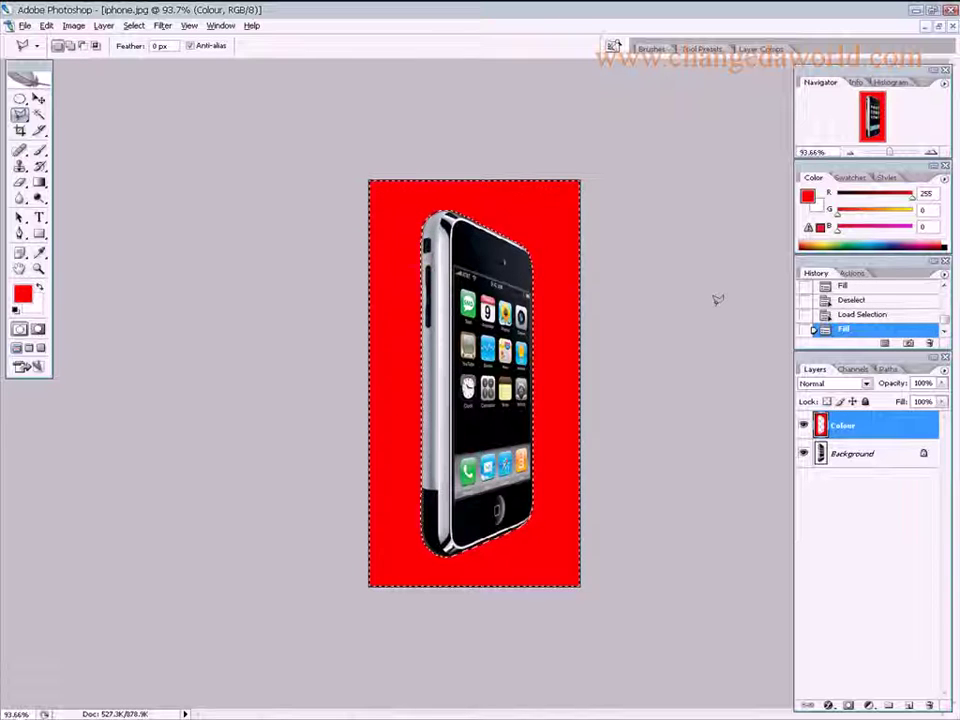
pyautogui.rightClick(568, 400)
pyautogui.click(585, 406)
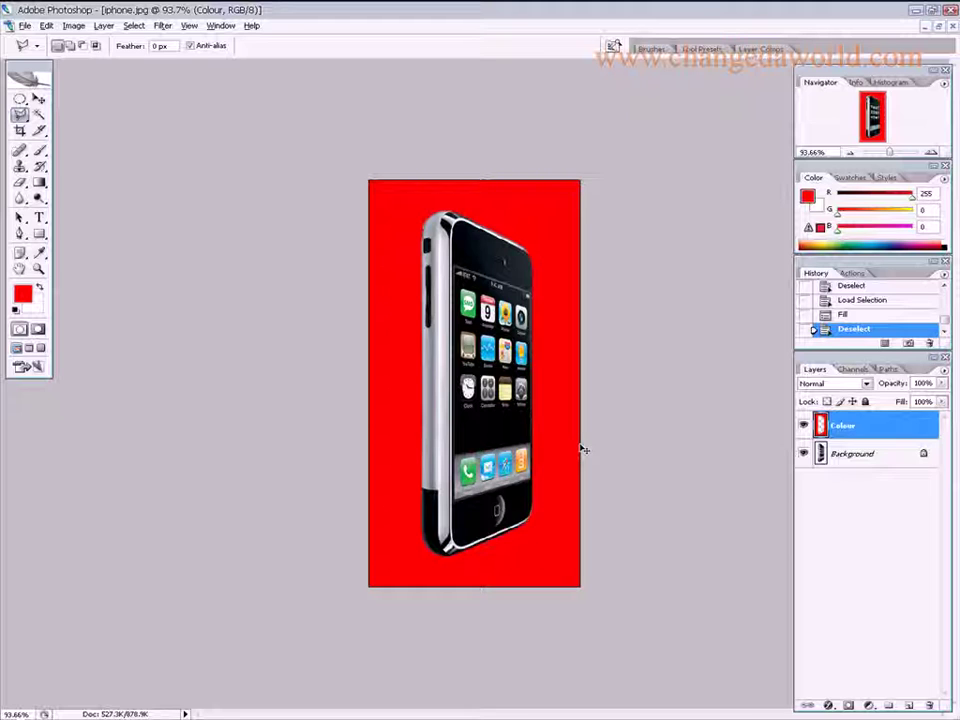
# Recolor the Colour layer's red background to blue with Hue/Saturation, shifting the Hue to -151.
pyautogui.hotkey('ctrl', 'u')
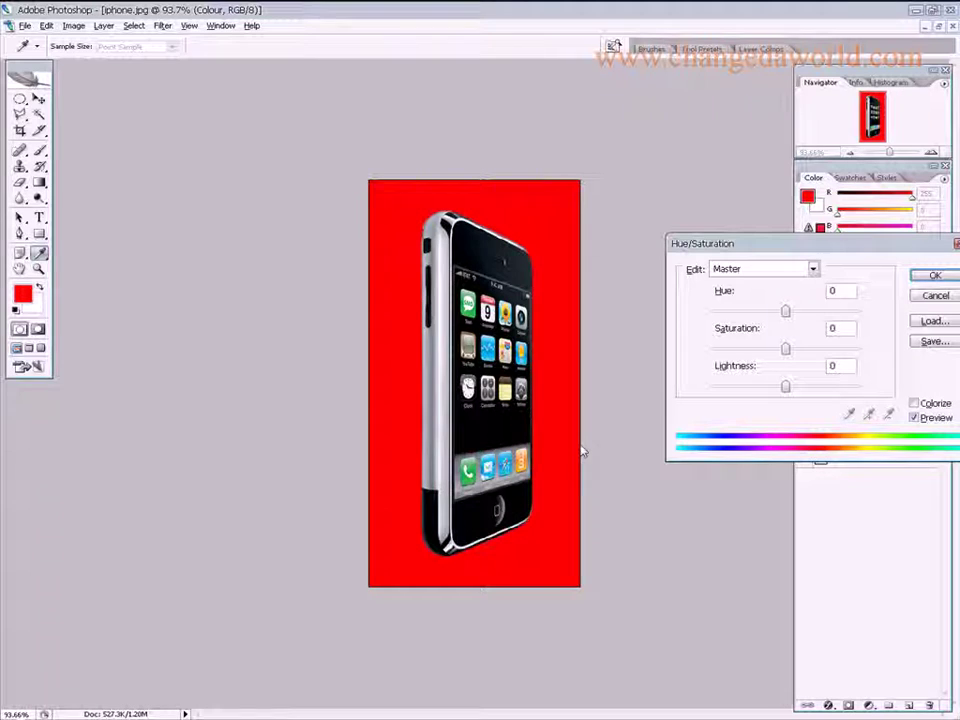
pyautogui.moveTo(785, 311); pyautogui.dragTo(721, 313)
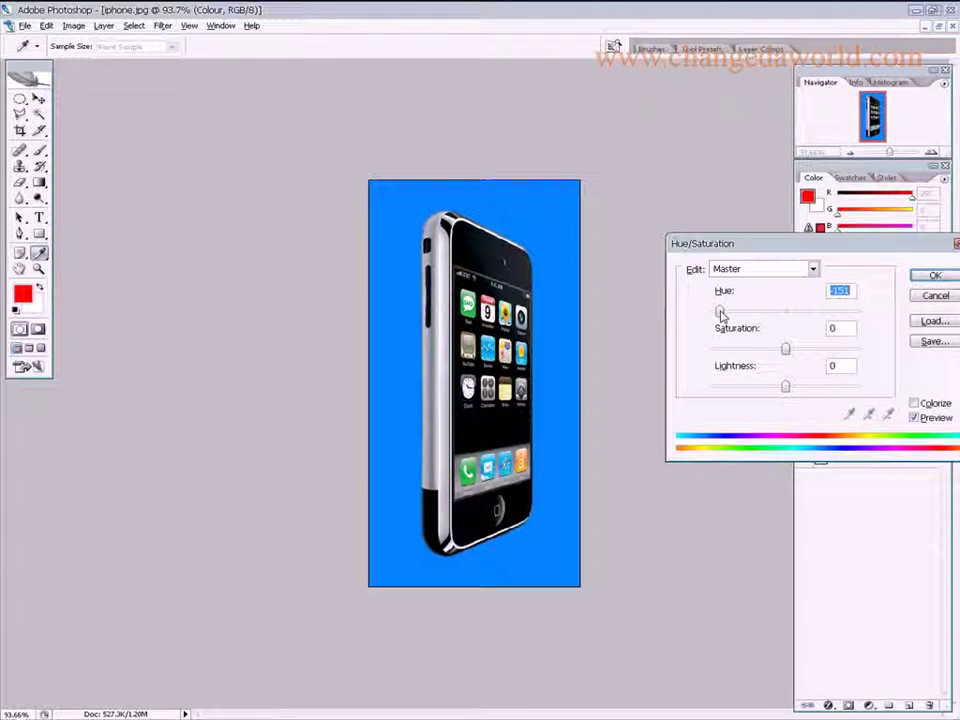
pyautogui.click(930, 278)
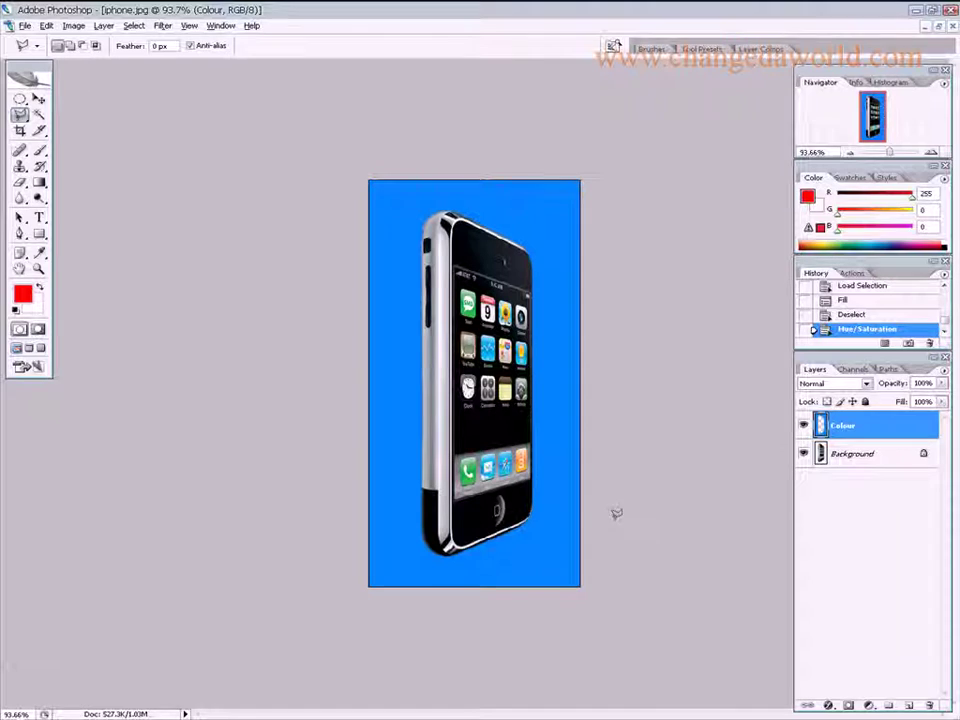
# Switch to Adobe Bridge and open the link image from the Training New folder in Photoshop.
pyautogui.click(675, 712)
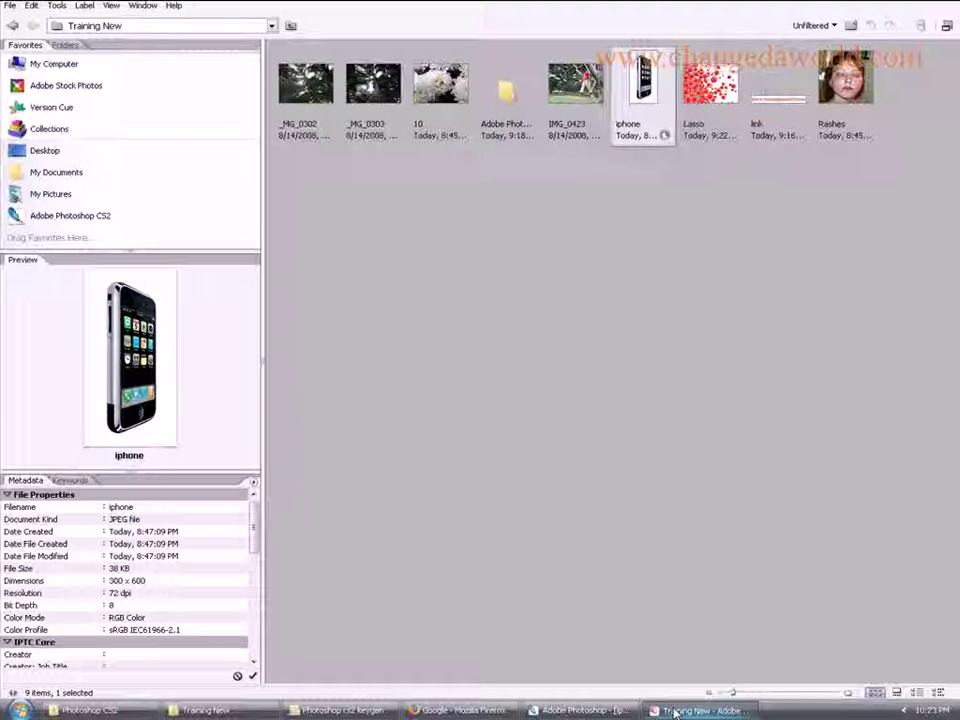
pyautogui.click(772, 127)
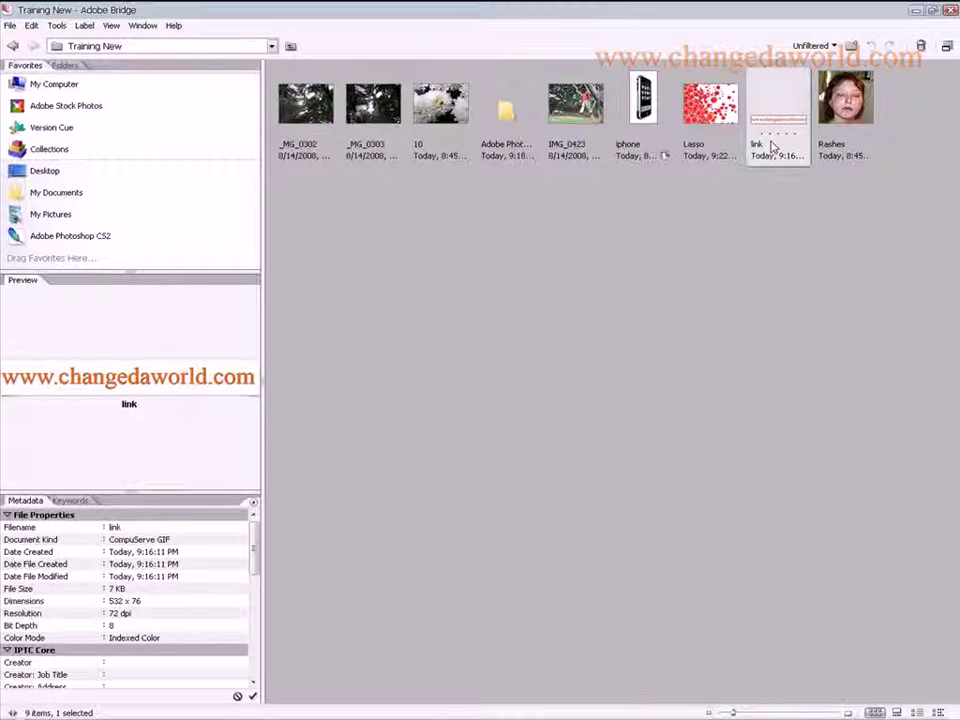
pyautogui.doubleClick(772, 146)
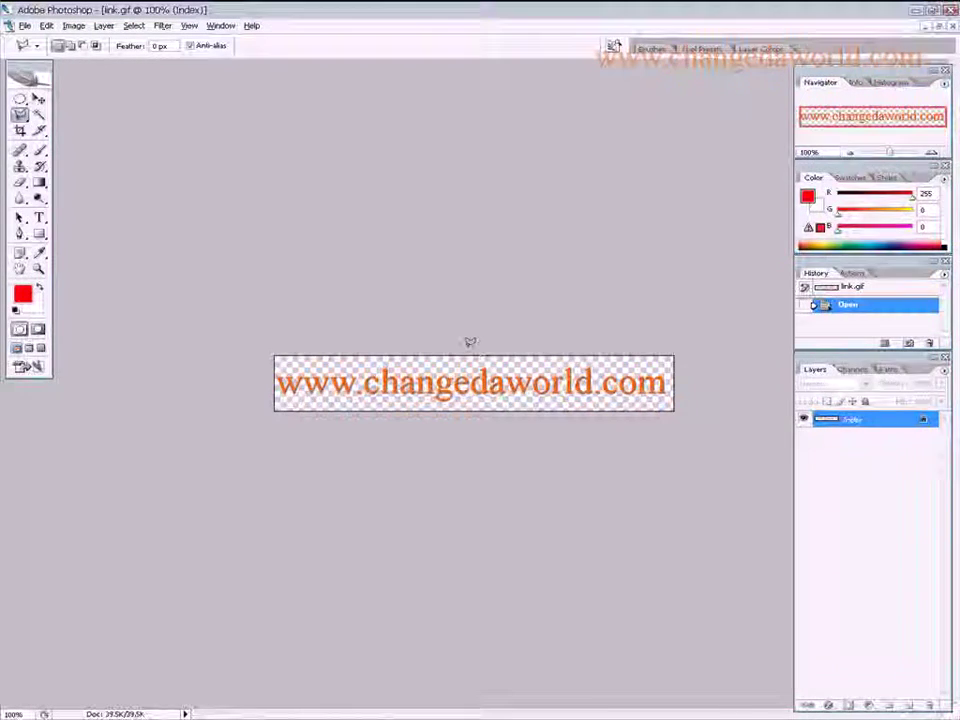
# Arrange link.gif in a floating window beside the iPhone image and try to transfer its web address into iphone.jpg with the Move tool.
pyautogui.press('f')
pyautogui.press('f')
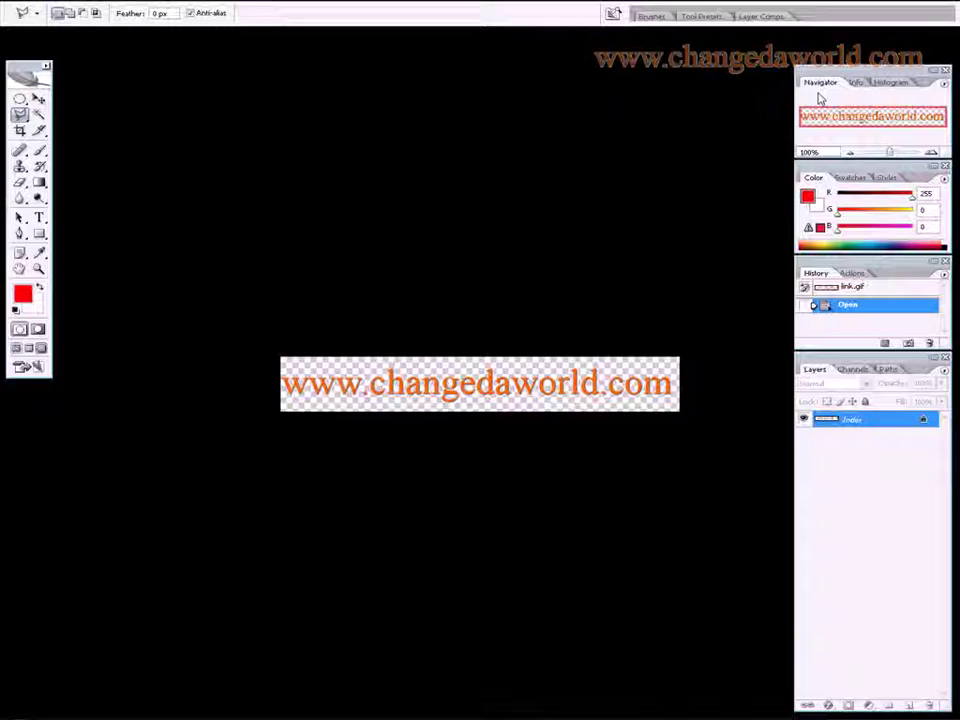
pyautogui.press('f')
pyautogui.moveTo(276, 79); pyautogui.dragTo(536, 252)
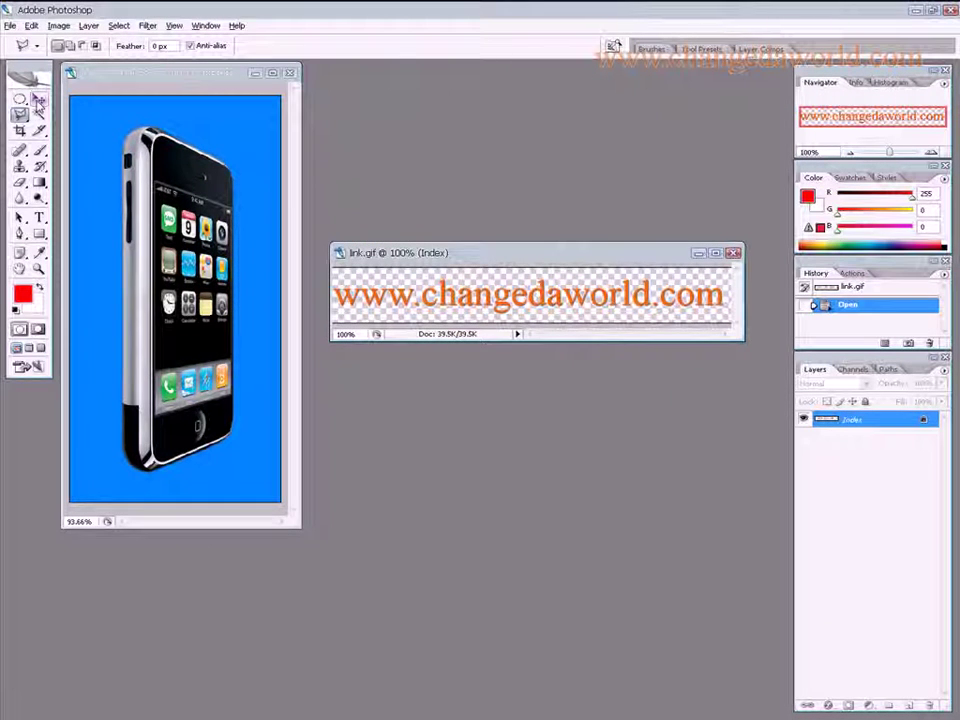
pyautogui.click(38, 100)
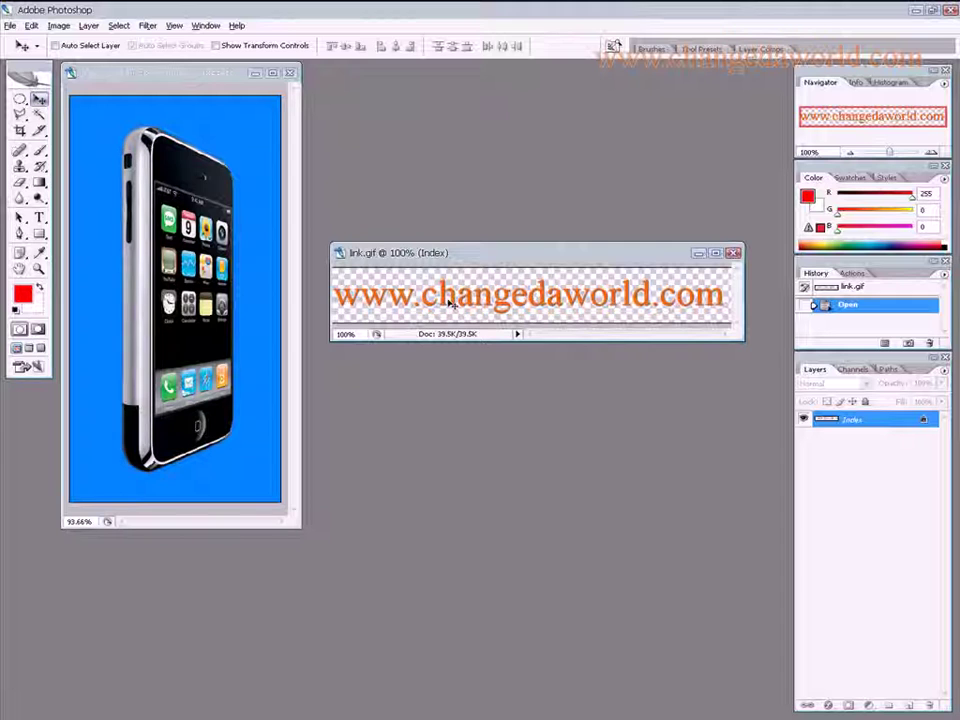
pyautogui.moveTo(450, 303); pyautogui.dragTo(229, 137)
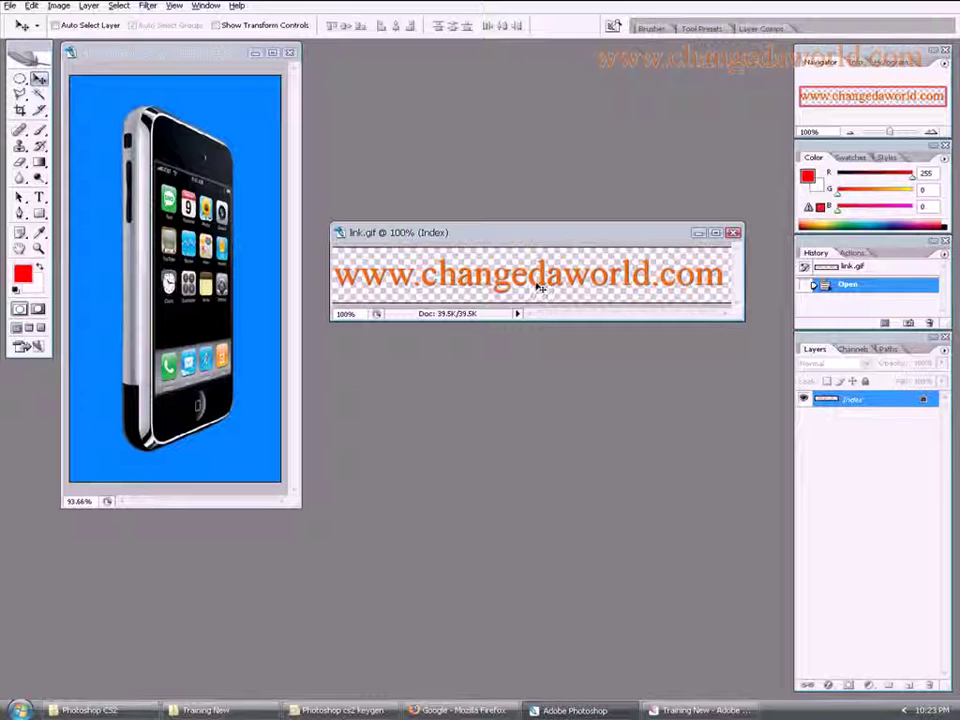
# Copy the entire link.gif canvas and paste it into iphone.jpg, with the iPhone document maximized.
pyautogui.hotkey('ctrl', 'a')
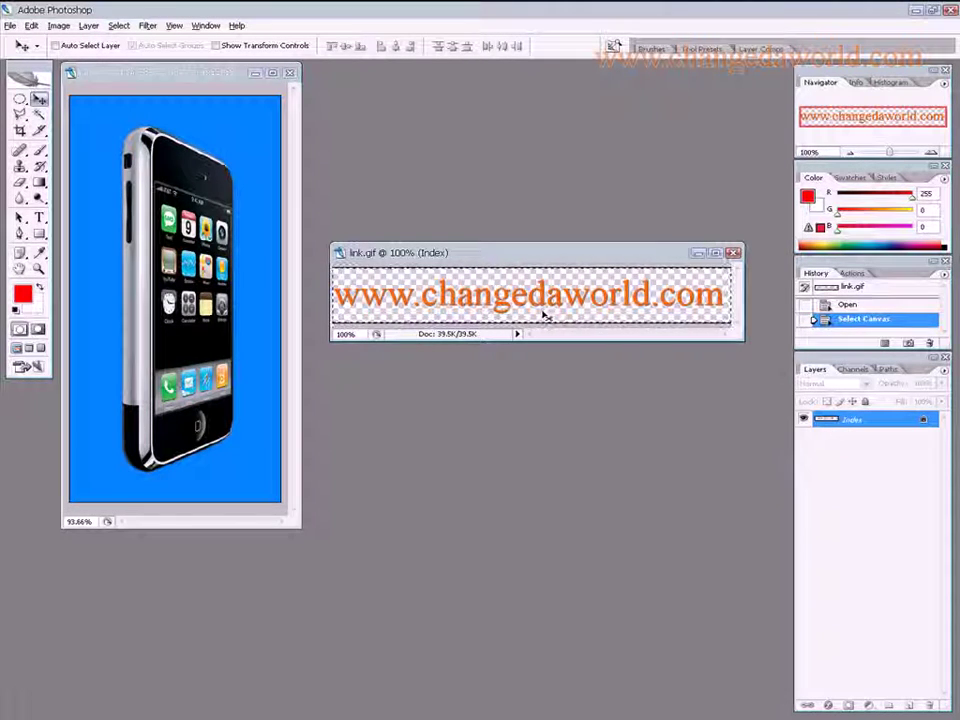
pyautogui.click(196, 147)
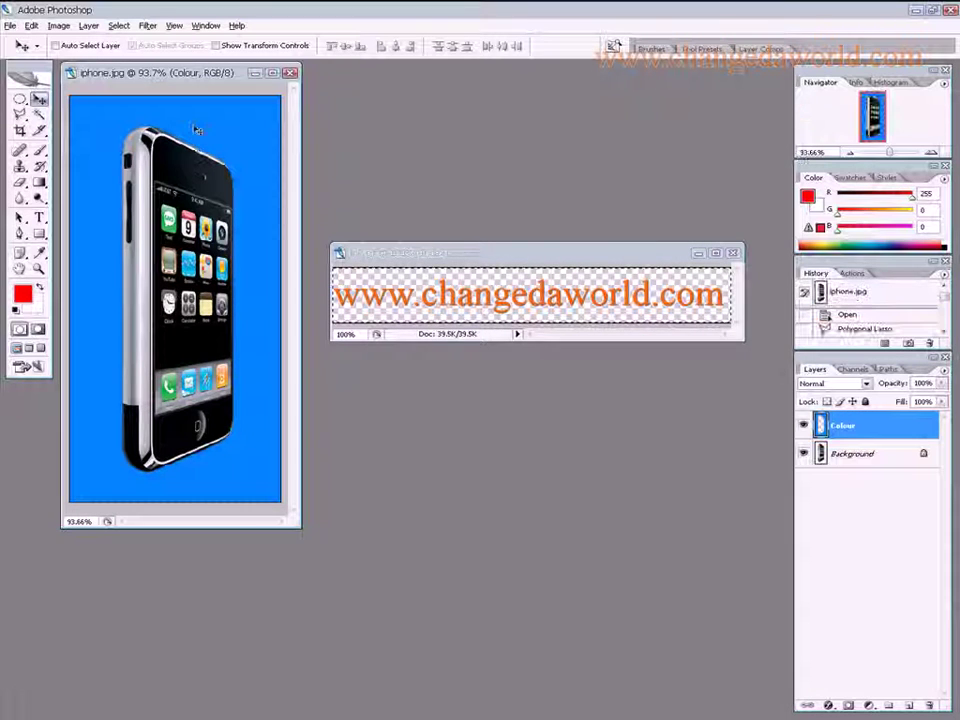
pyautogui.doubleClick(170, 73)
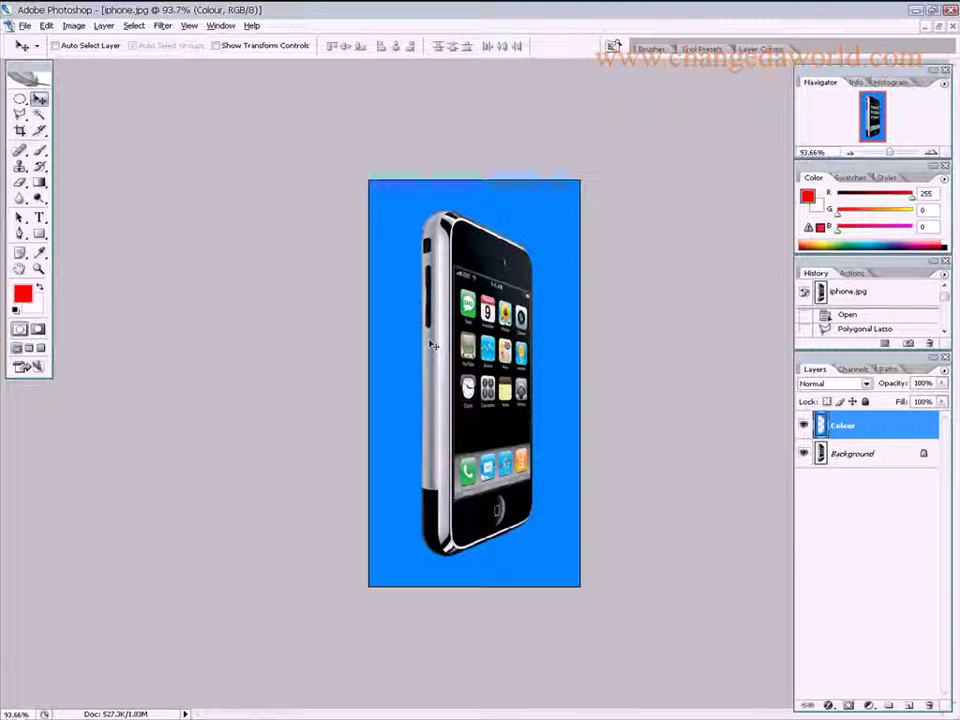
pyautogui.hotkey('ctrl', 'v')
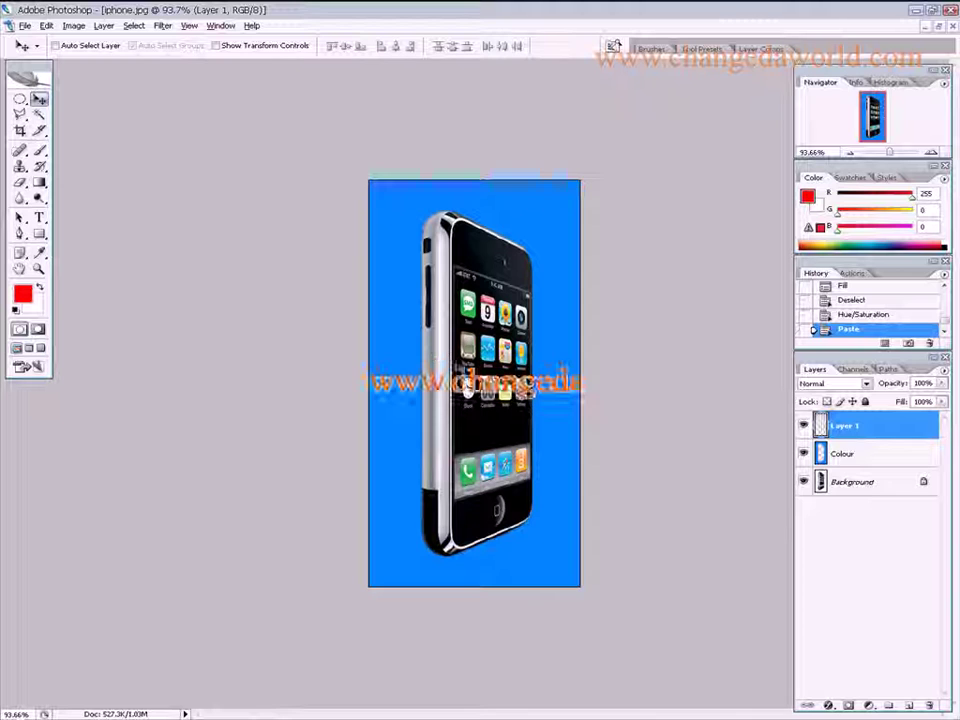
# Move the pasted web address so it runs across the top row of app icons on the phone's screen.
pyautogui.moveTo(433, 350); pyautogui.dragTo(315, 232)
pyautogui.moveTo(387, 243); pyautogui.dragTo(387, 328)
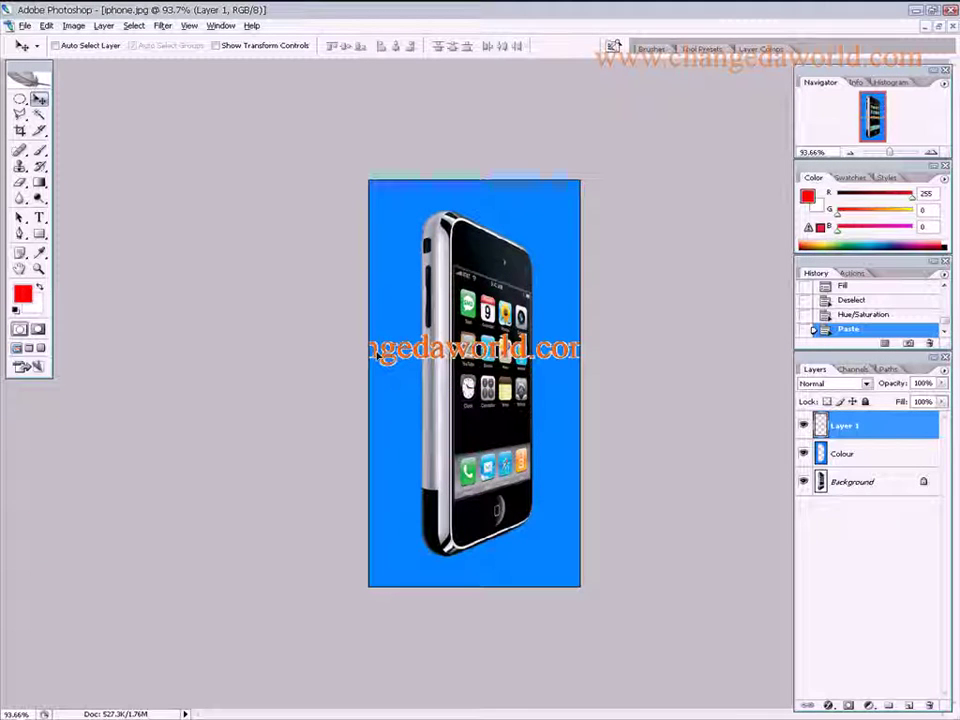
pyautogui.moveTo(387, 328); pyautogui.dragTo(456, 307)
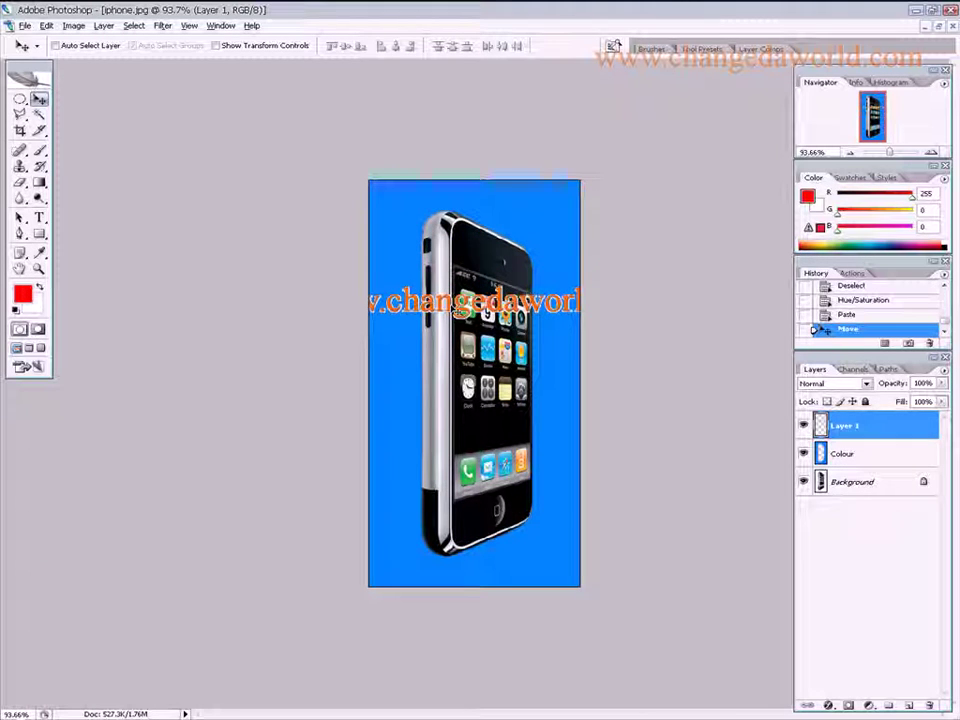
pyautogui.rightClick(458, 308)
pyautogui.click(444, 311)
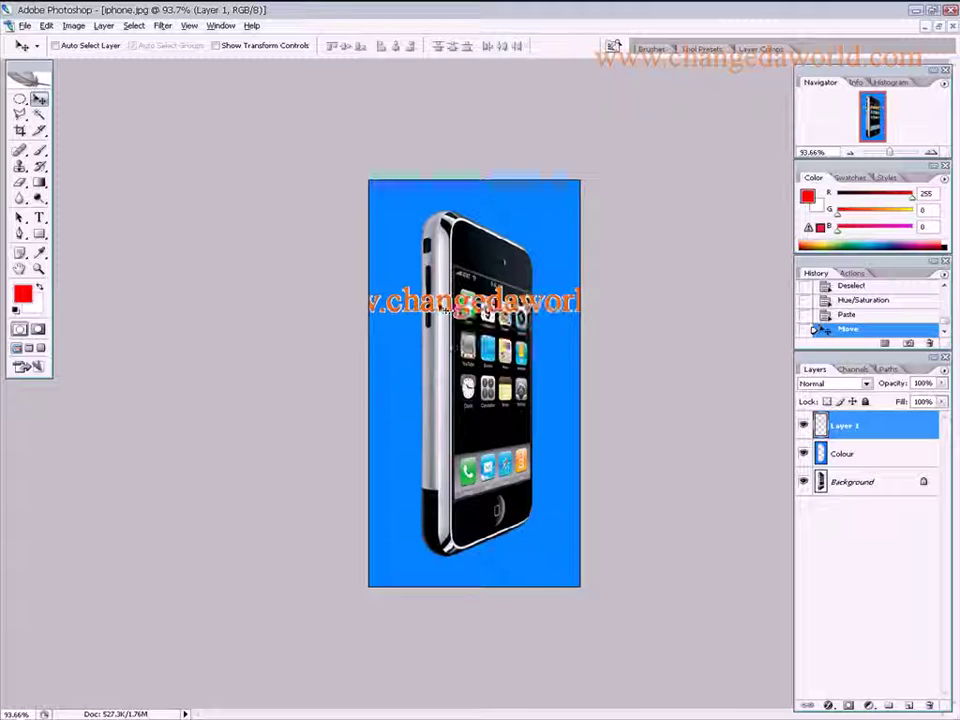